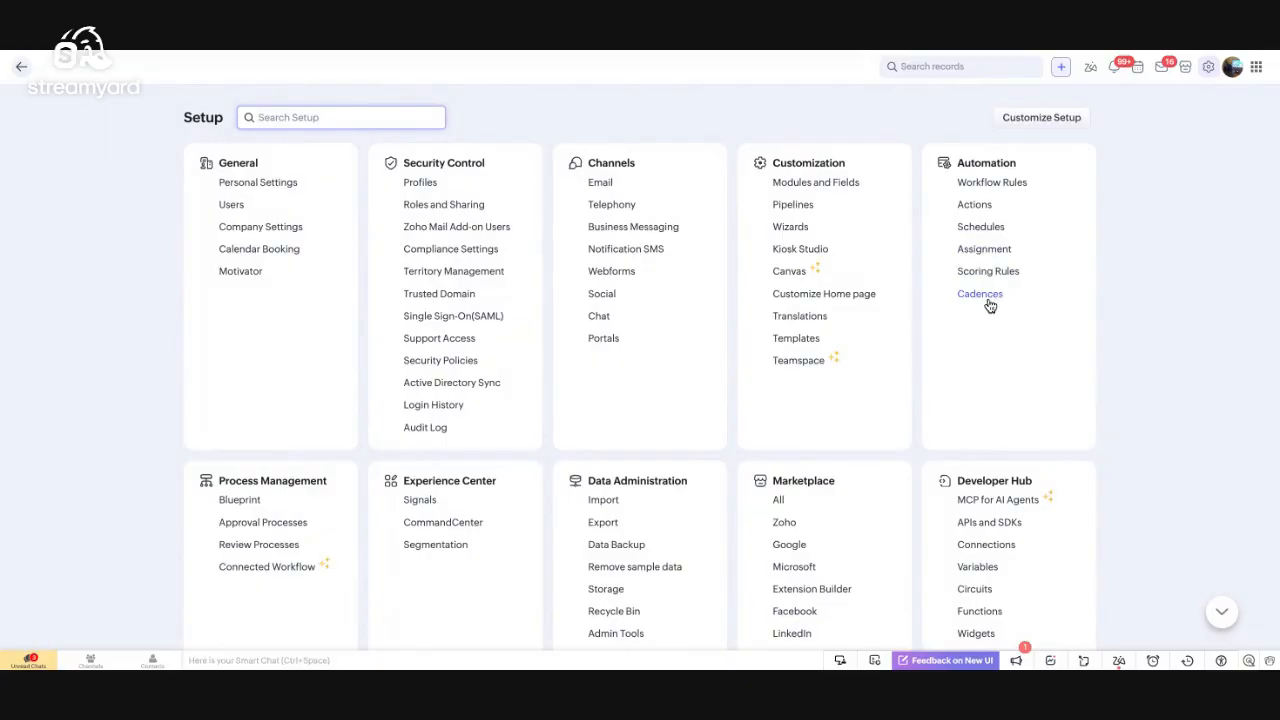
Create a new workflow rule on the Leads module
click(1017, 188)
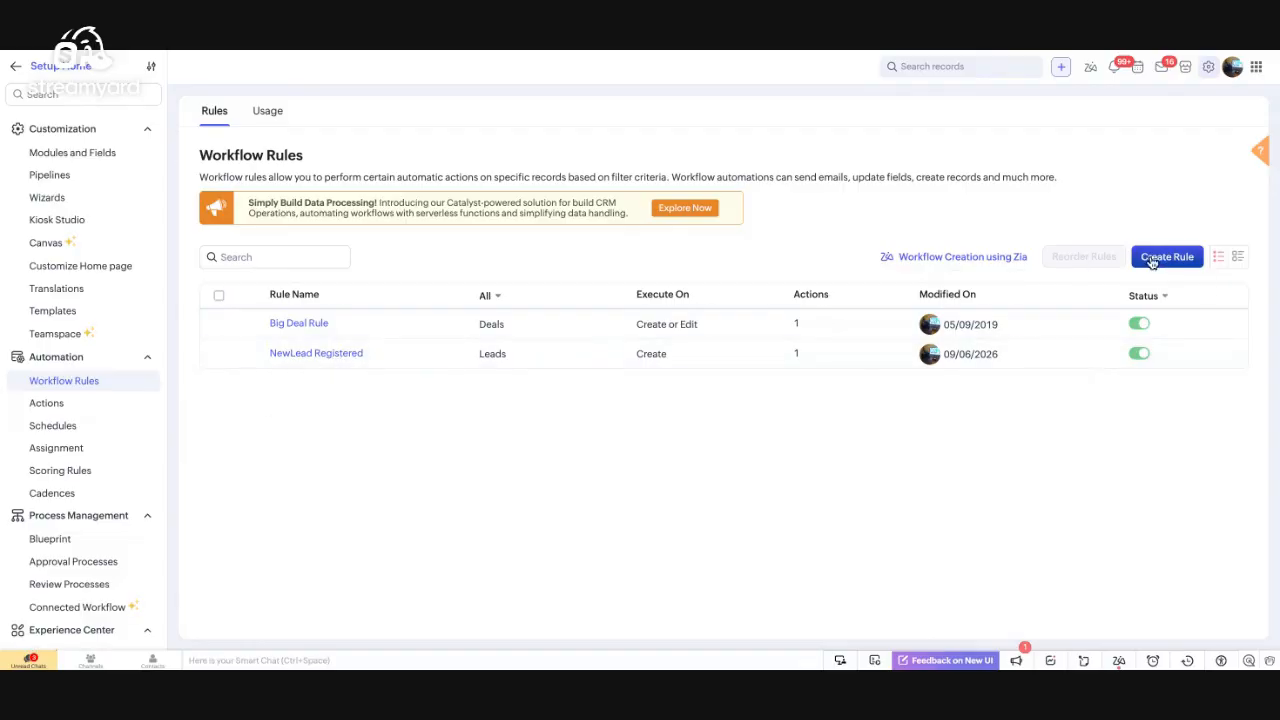
click(1155, 258)
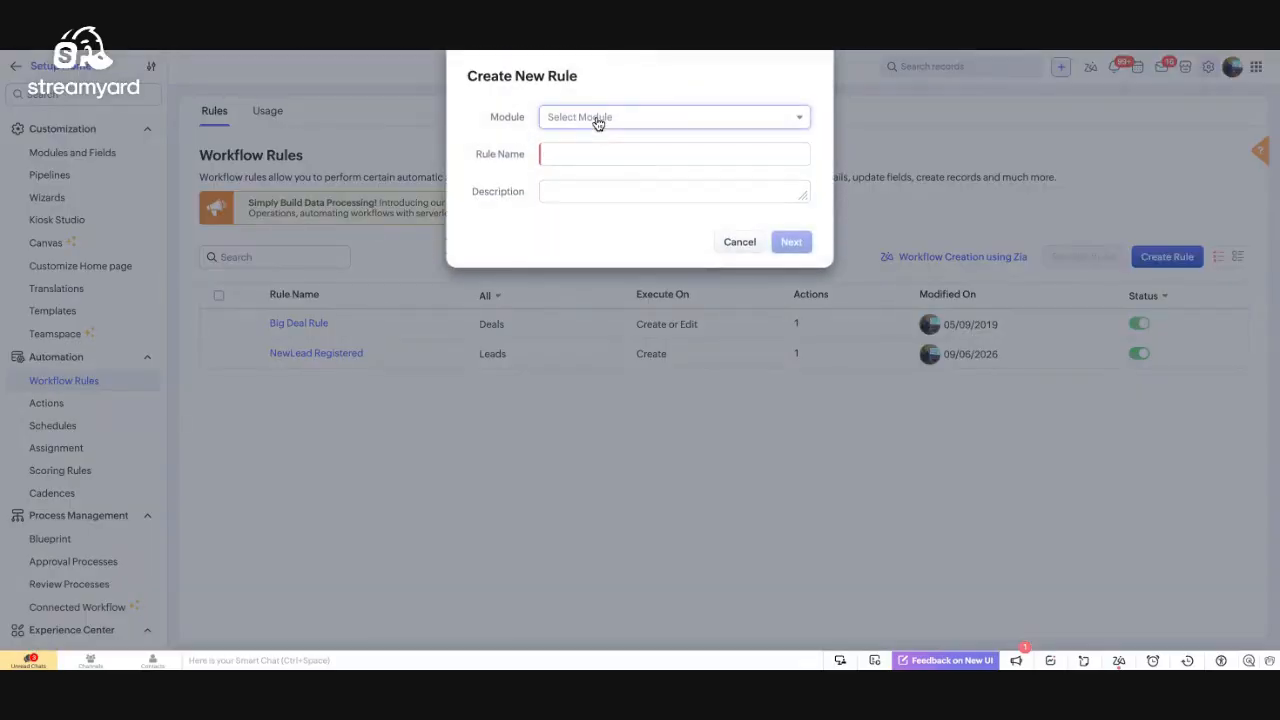
click(600, 119)
click(497, 130)
click(558, 119)
scroll(571, 210, down, 2)
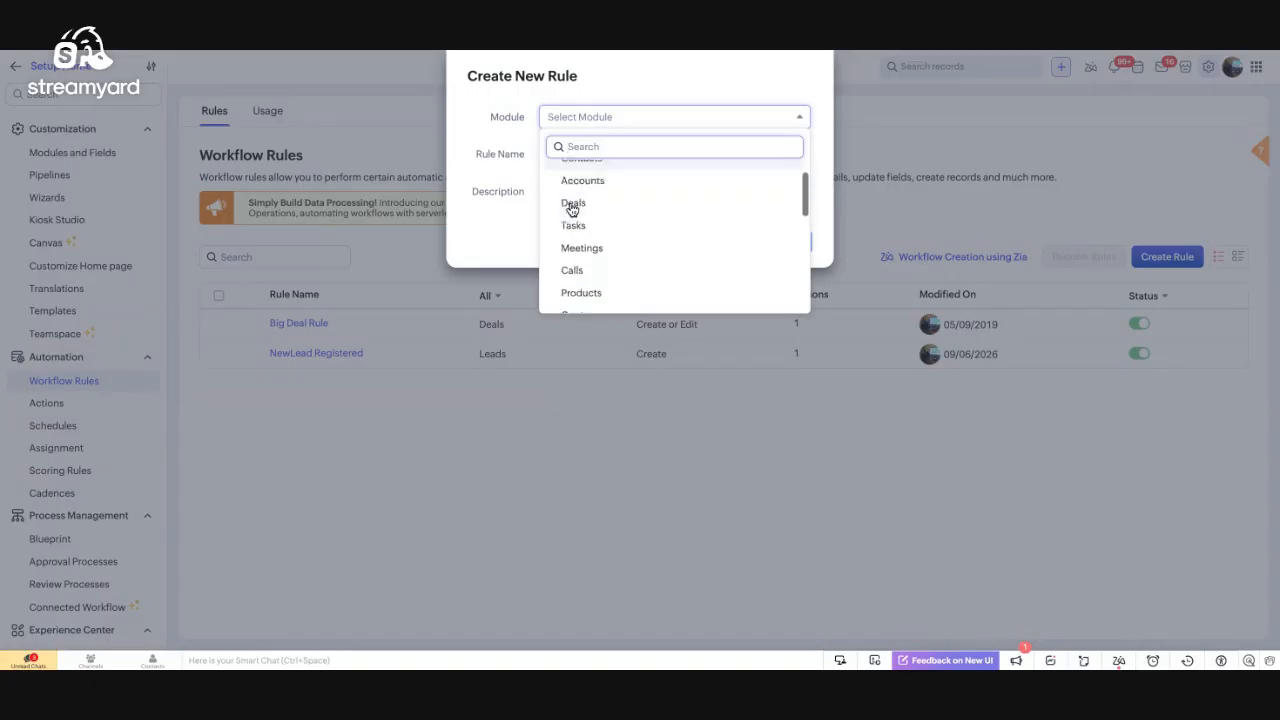
scroll(572, 205, up, 2)
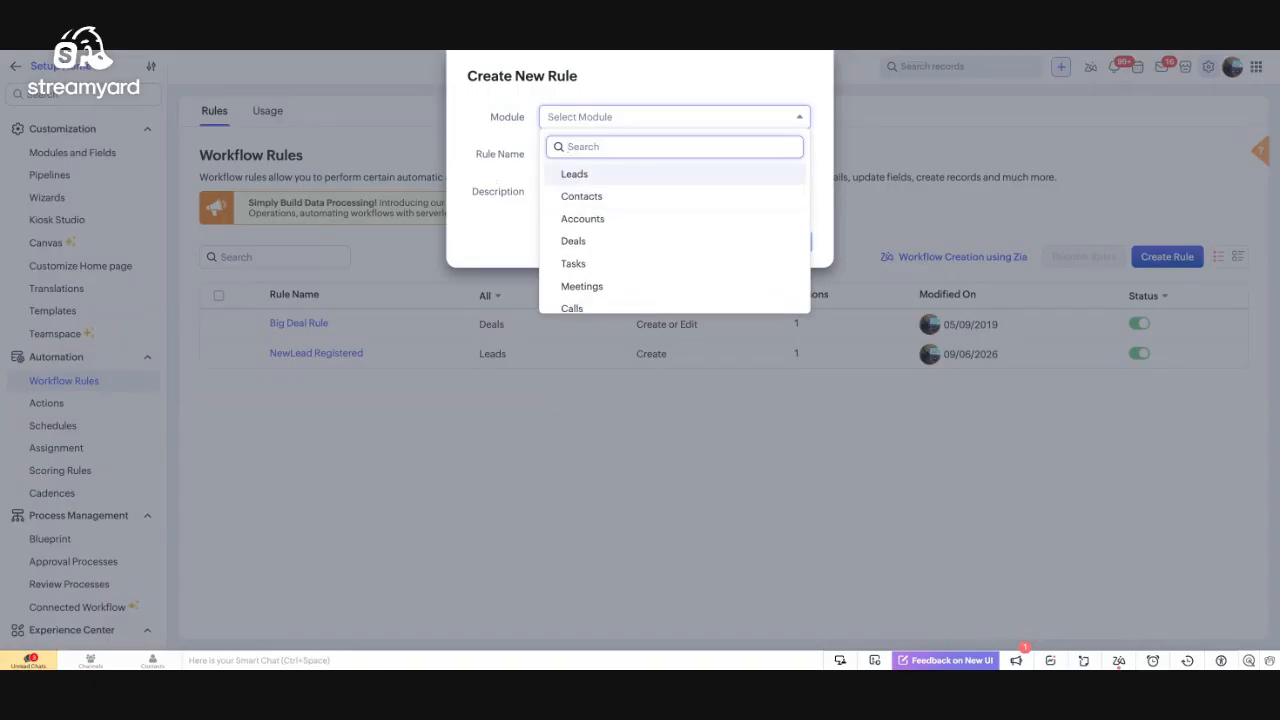
click(574, 174)
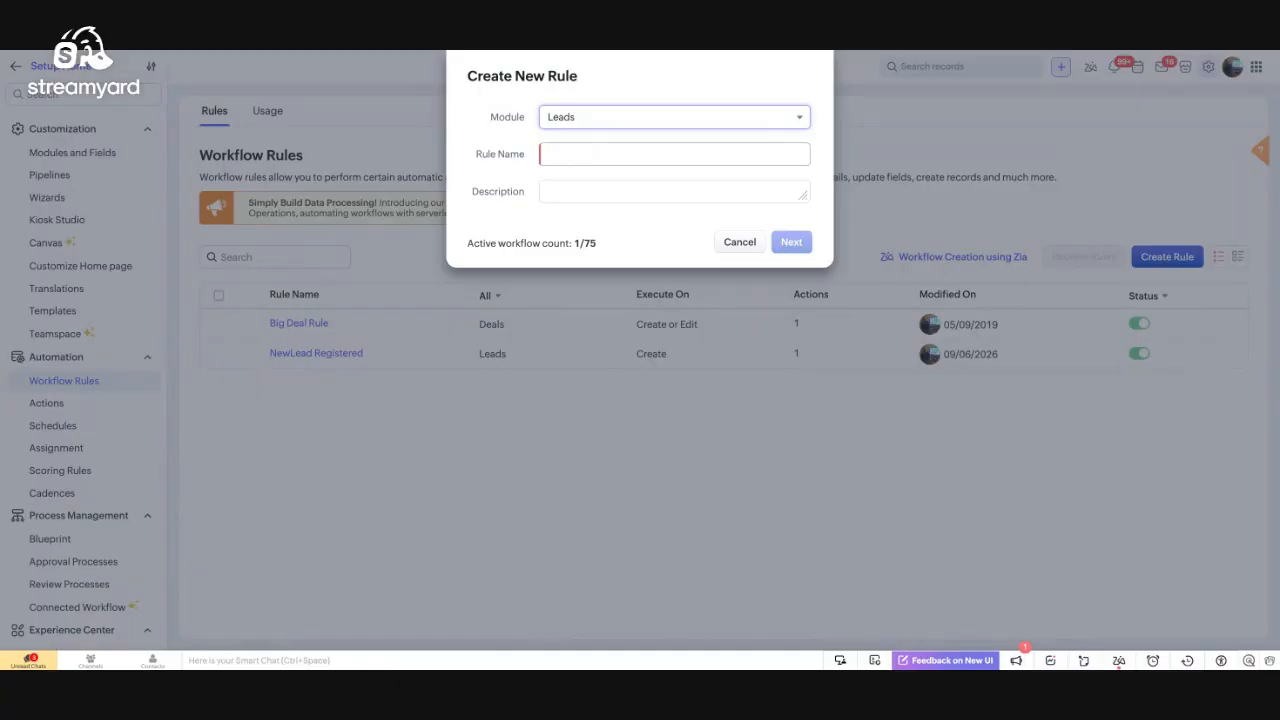
Name the rule 'Test Rule', describe it as 'tets Rule', and continue to the trigger
click(674, 154)
text(Test)
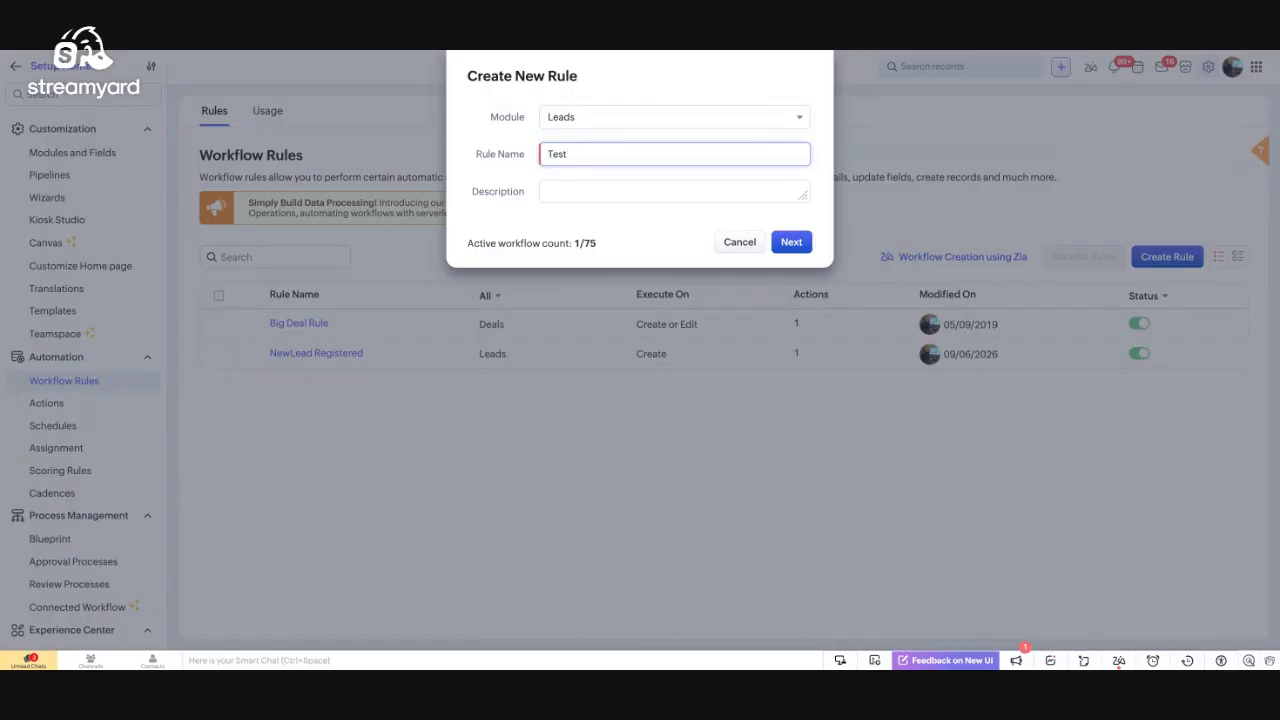
text( Rule)
click(612, 197)
text(tets Ru)
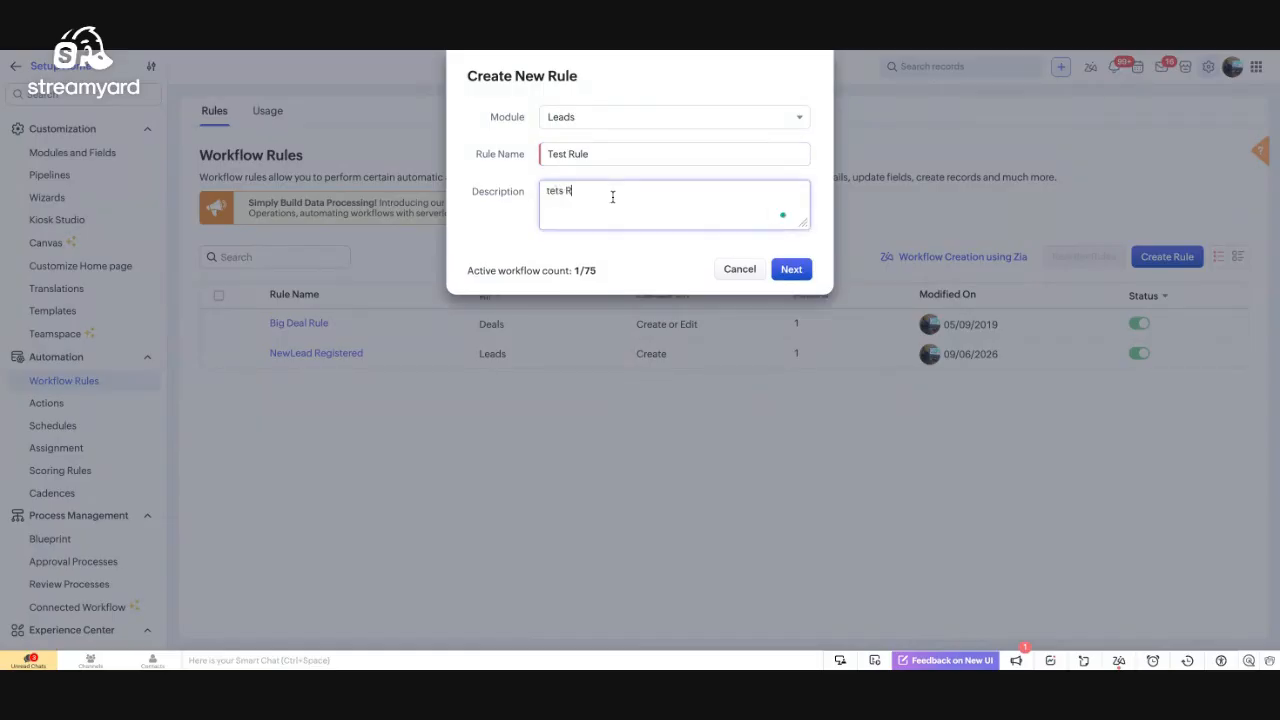
text(le)
click(785, 271)
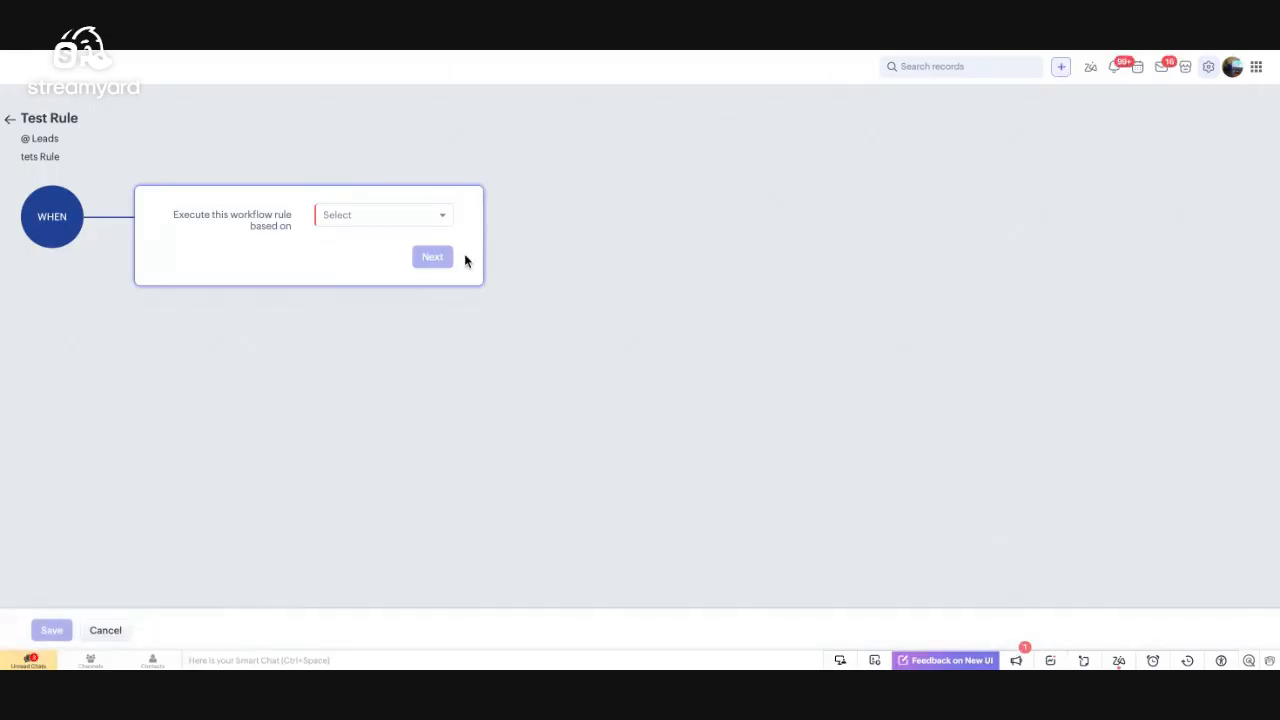
Try each trigger type: Record Action, Date/Time field, Record Score, Recommendation and Record Notes
click(385, 215)
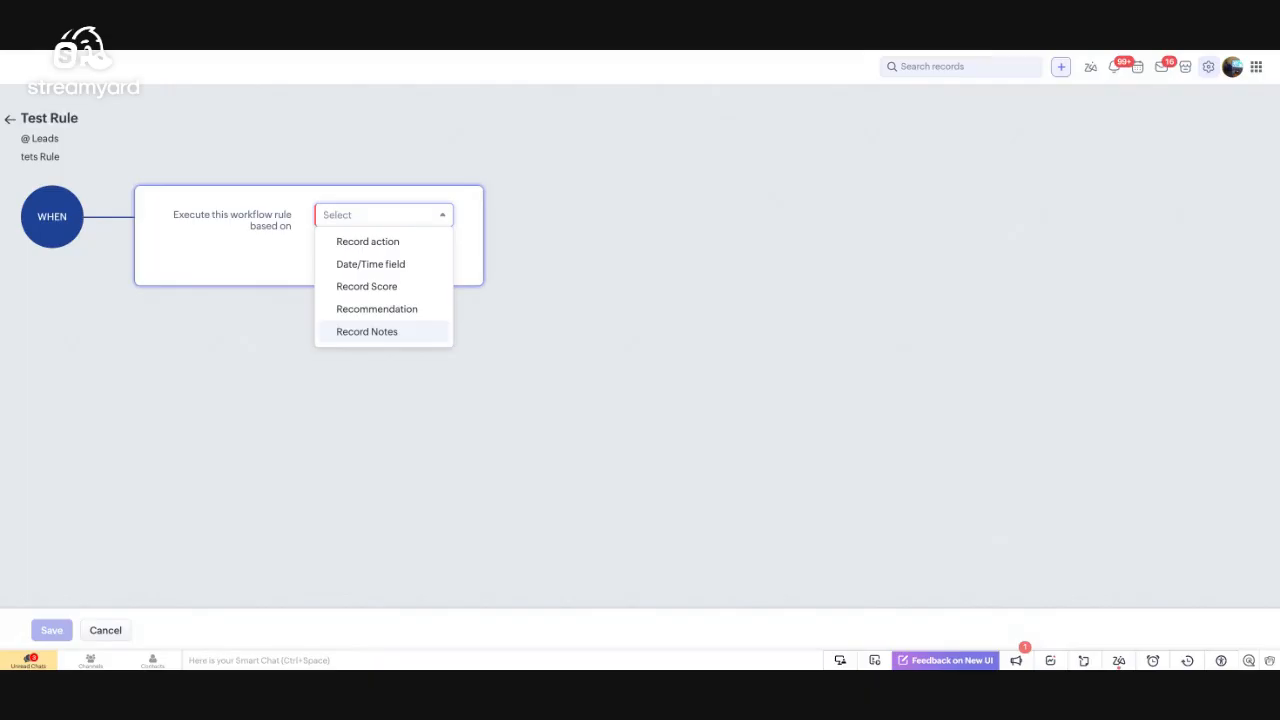
click(366, 244)
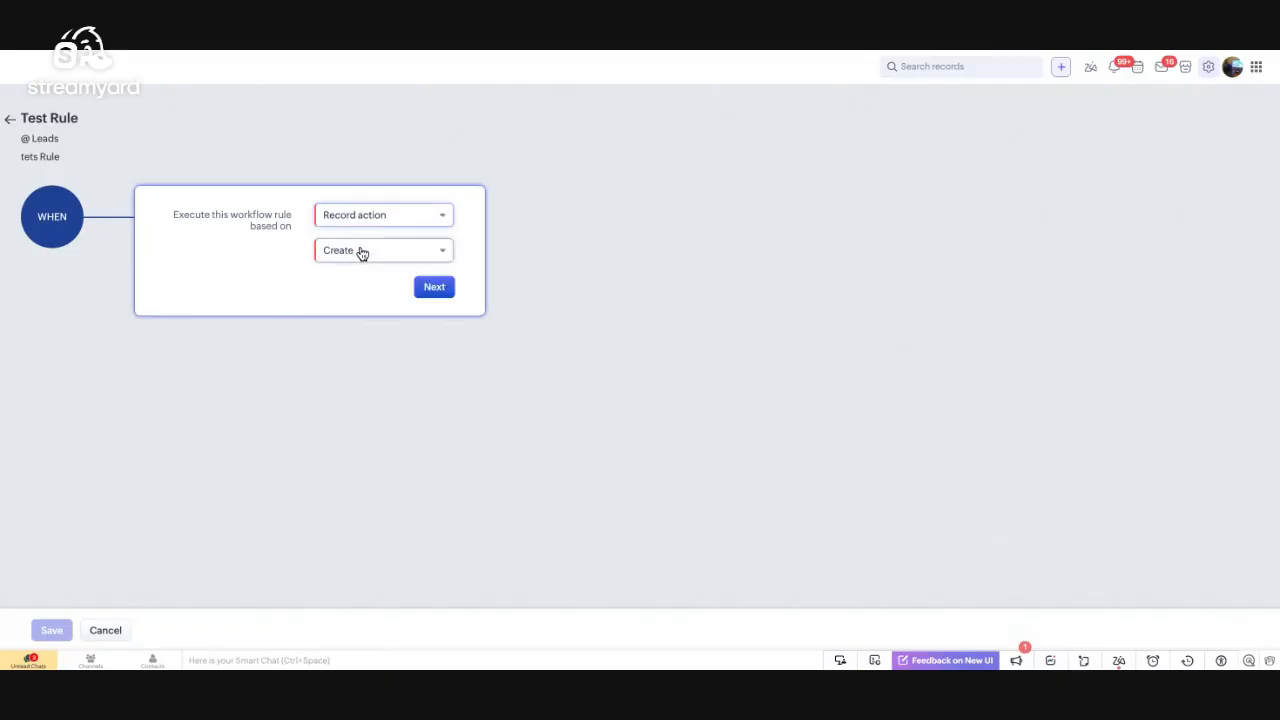
click(362, 252)
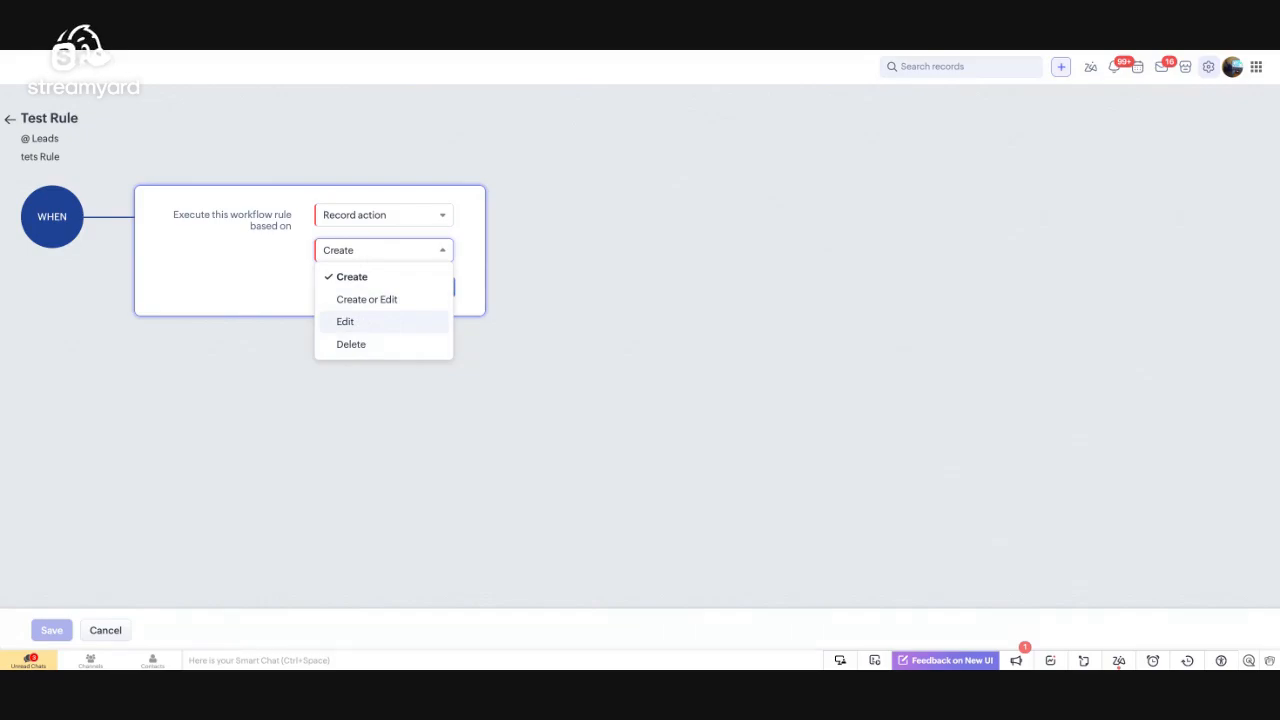
click(329, 254)
click(360, 214)
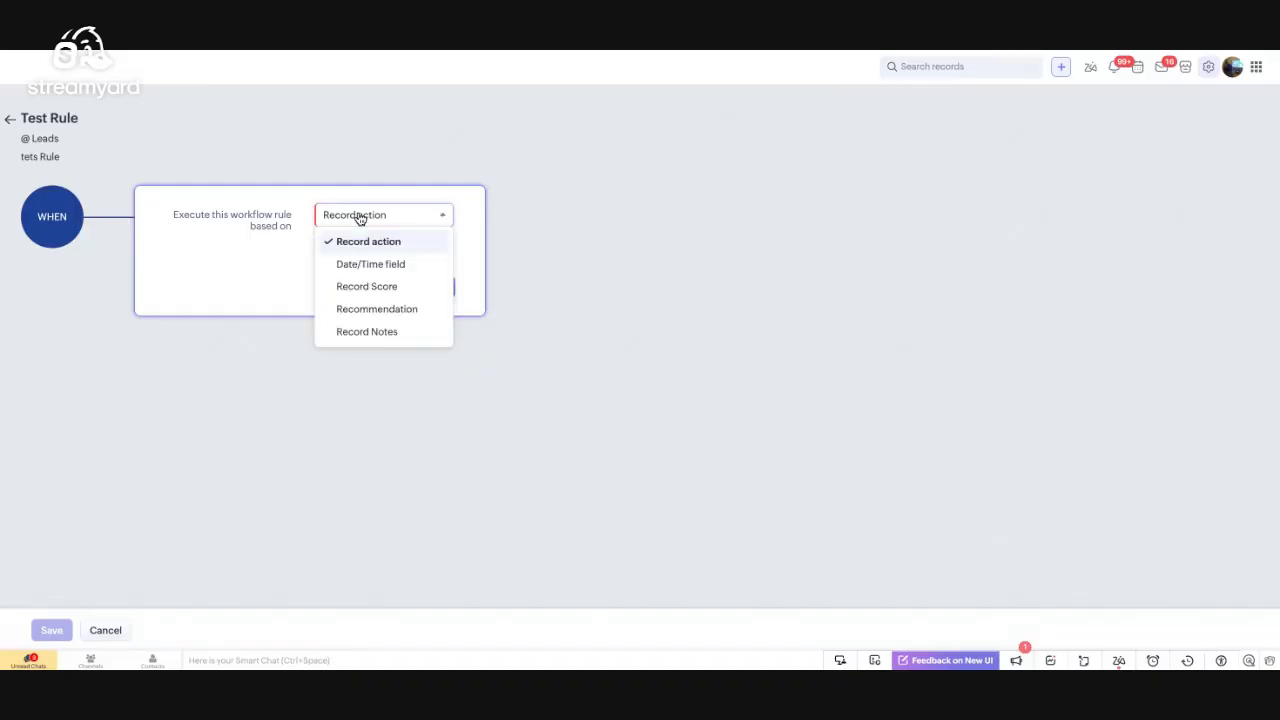
click(370, 264)
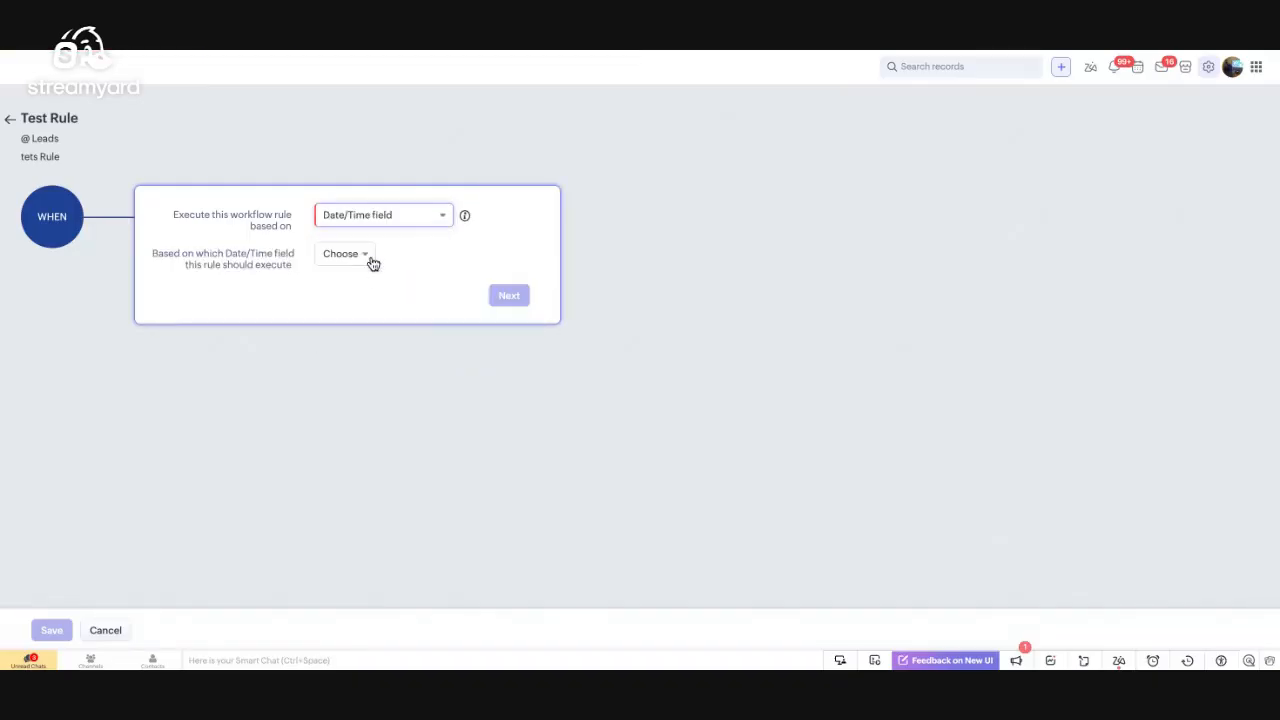
click(369, 216)
click(367, 288)
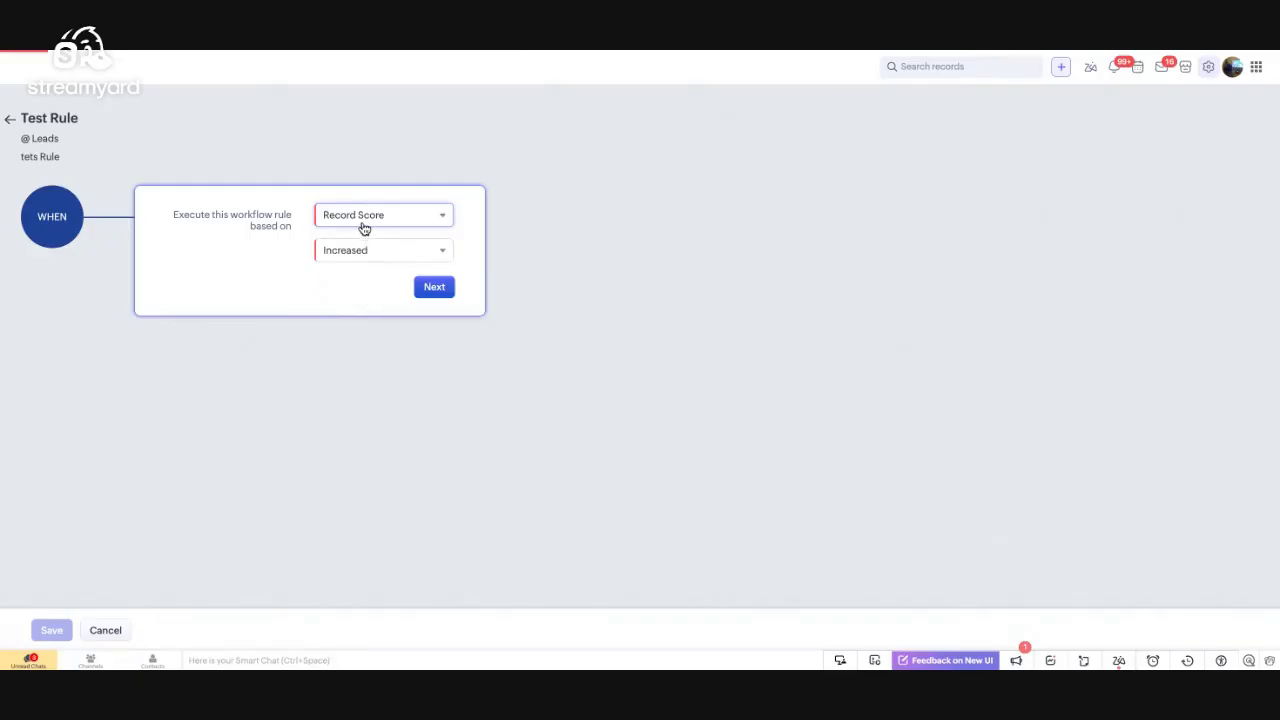
click(362, 230)
click(362, 313)
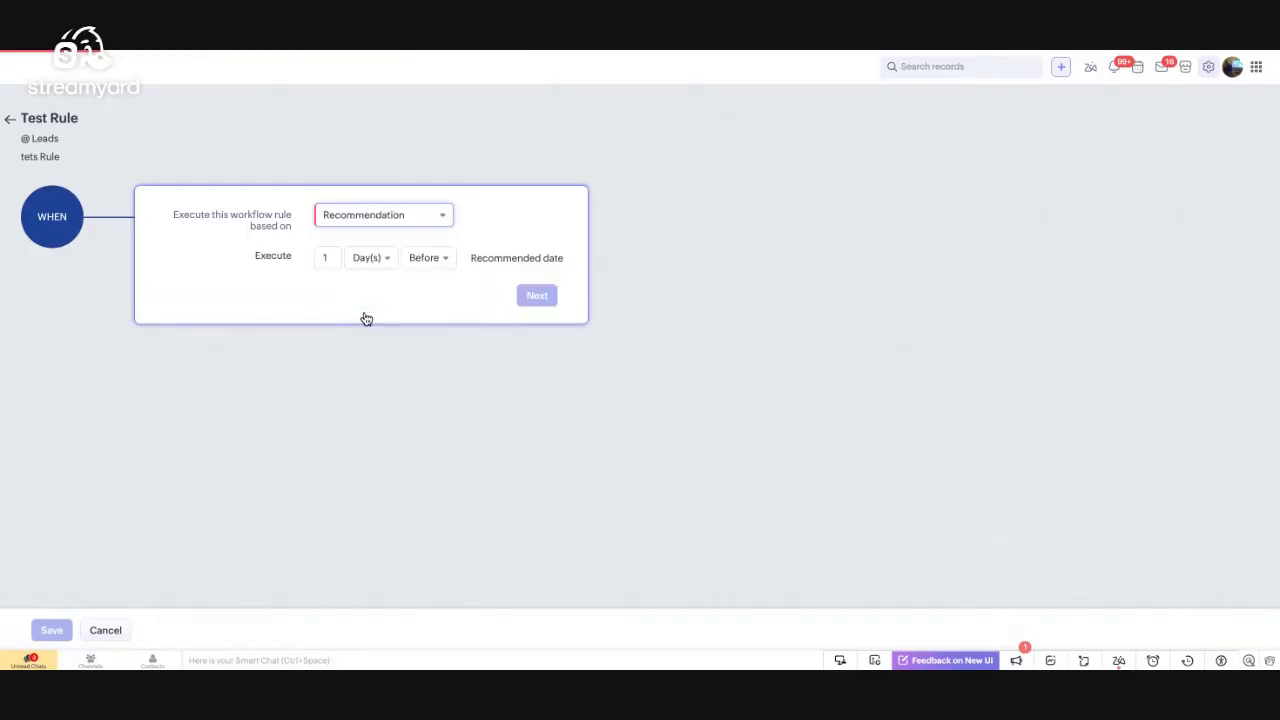
click(363, 213)
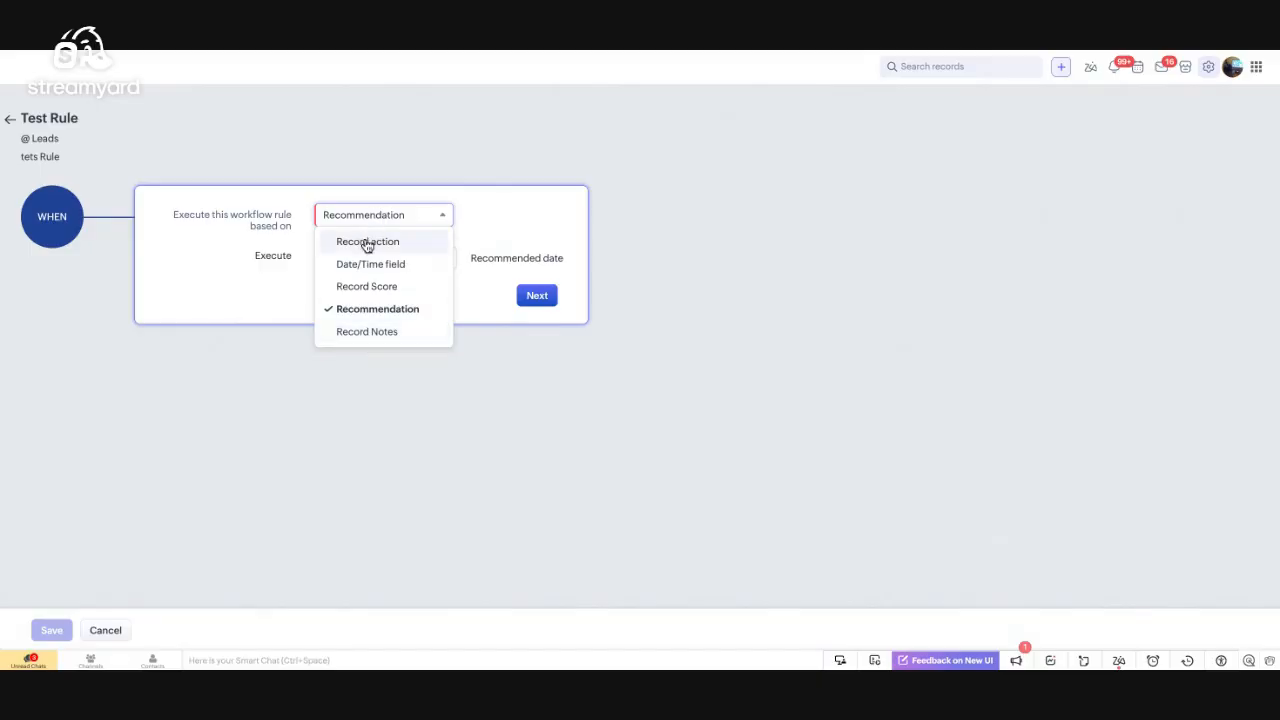
click(350, 334)
click(340, 254)
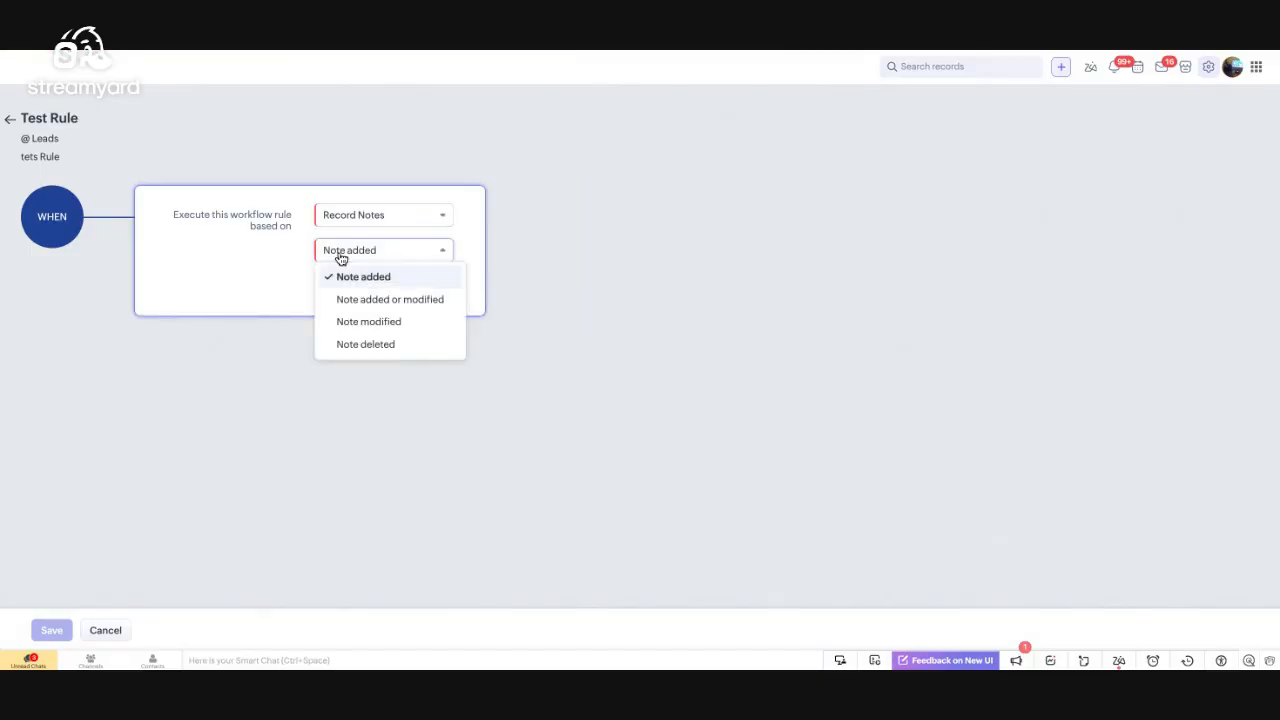
click(293, 296)
Set the trigger to run when a lead is created or edited, then continue
click(354, 214)
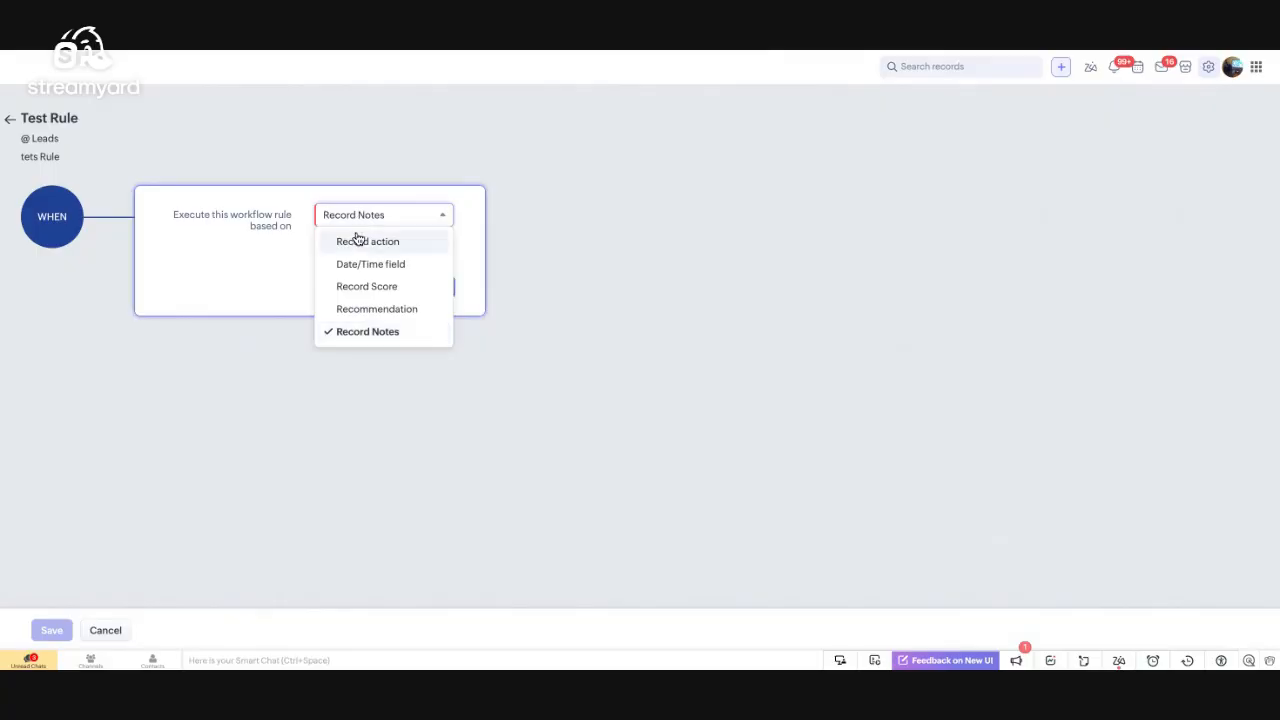
click(354, 240)
click(362, 250)
click(356, 300)
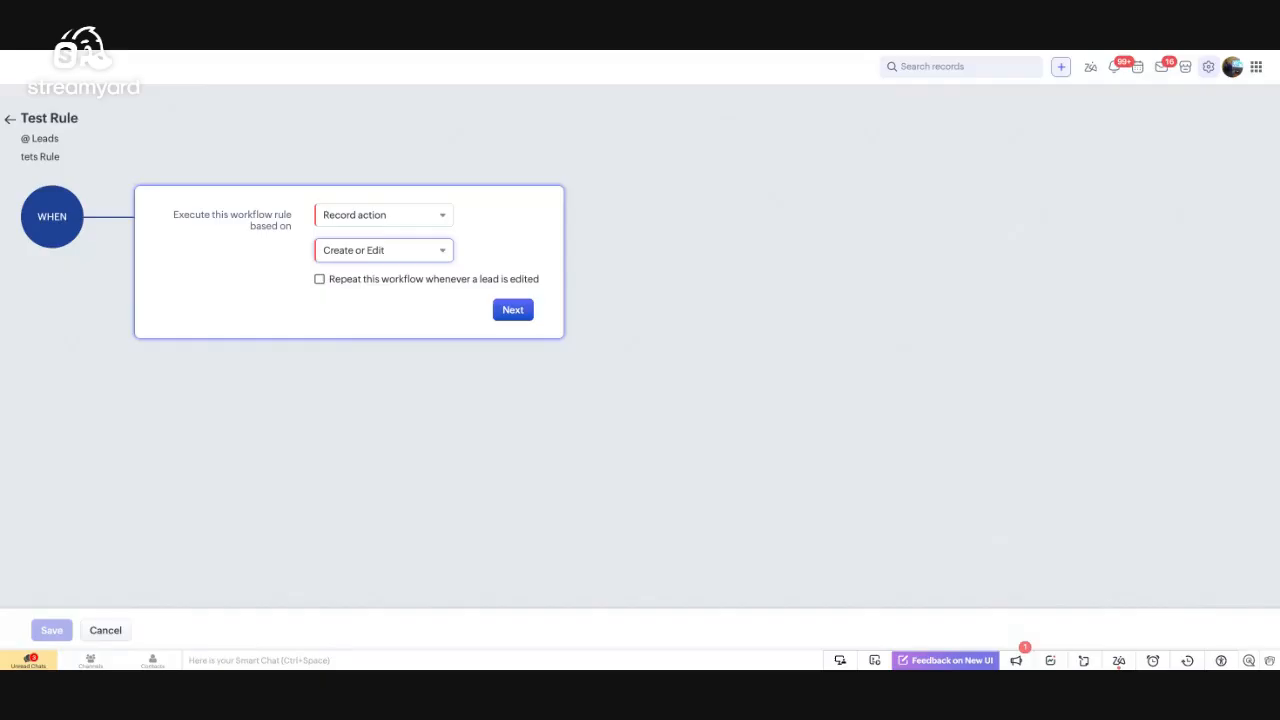
click(515, 311)
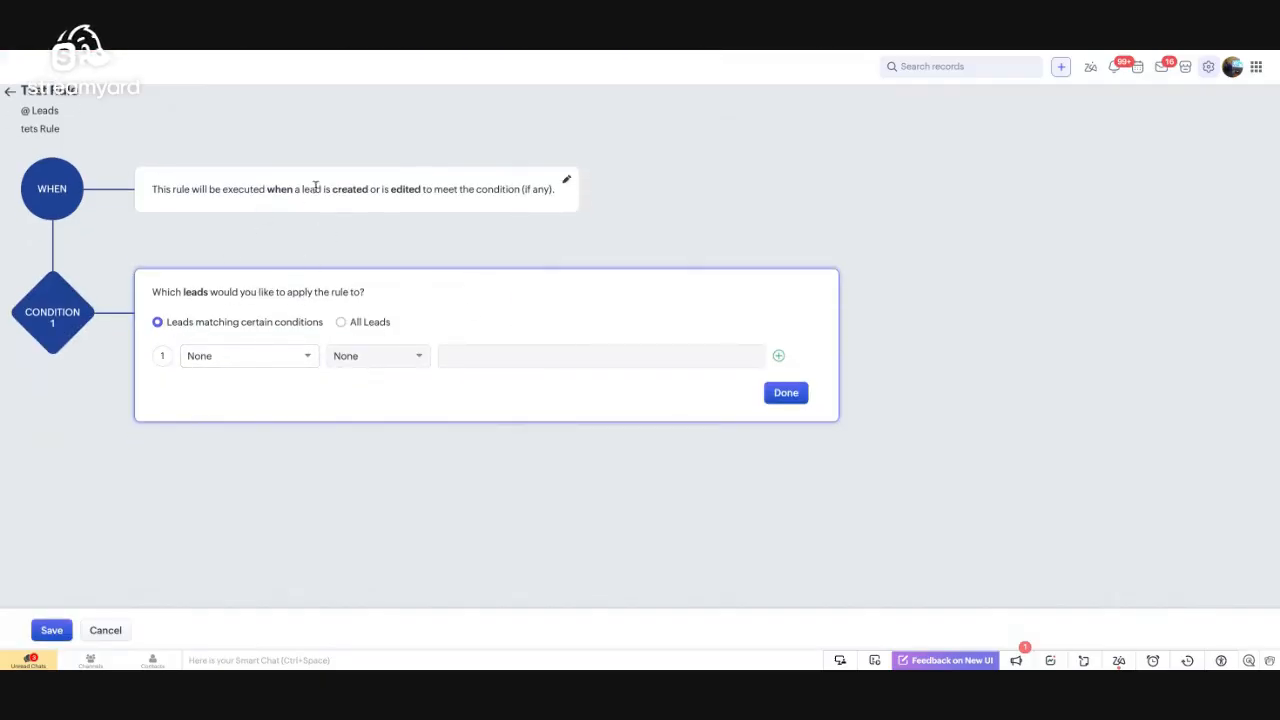
Turn on repeat-on-edit and try a condition where Lead Status is Contacted
click(565, 180)
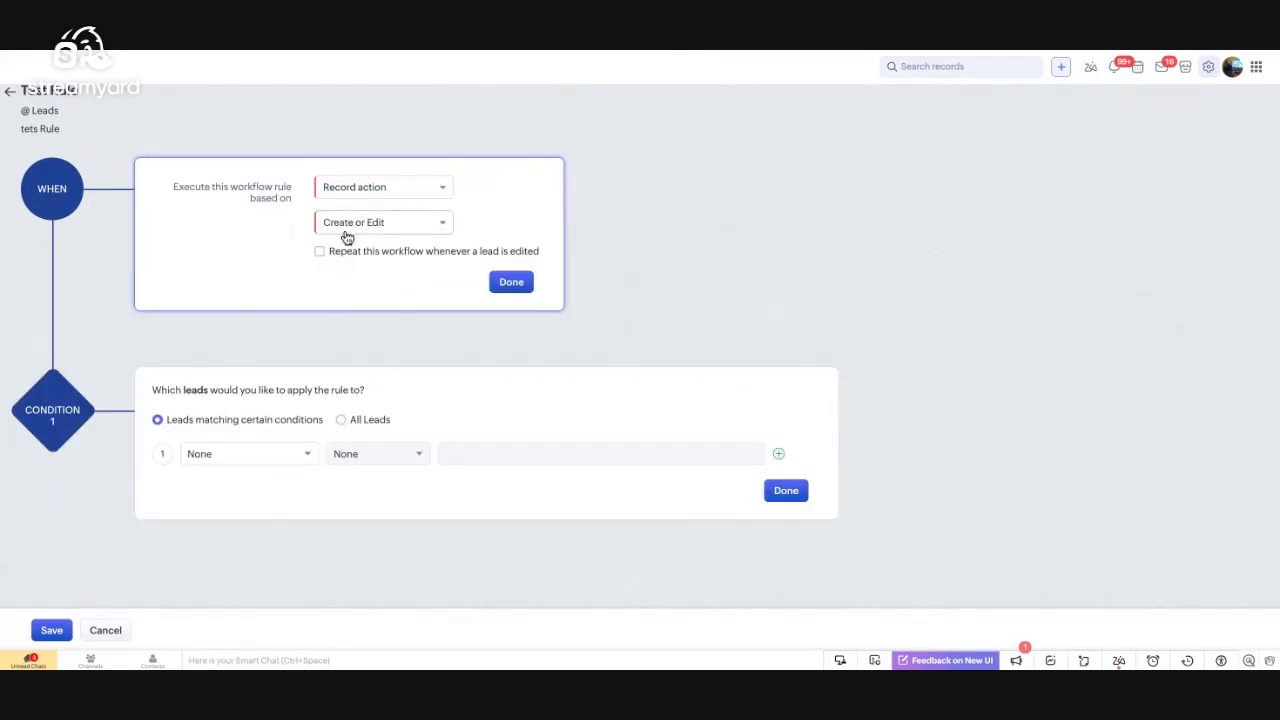
click(320, 254)
click(220, 466)
click(222, 465)
text(stat)
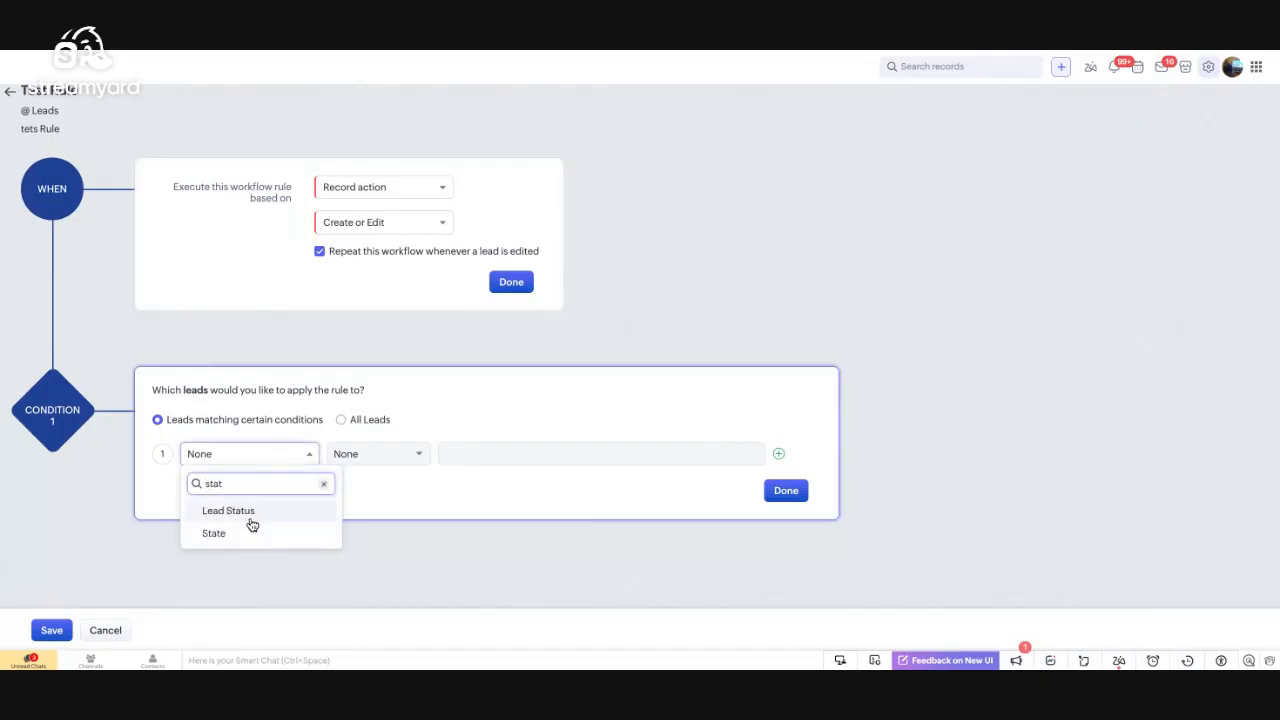
click(247, 515)
click(378, 464)
click(360, 504)
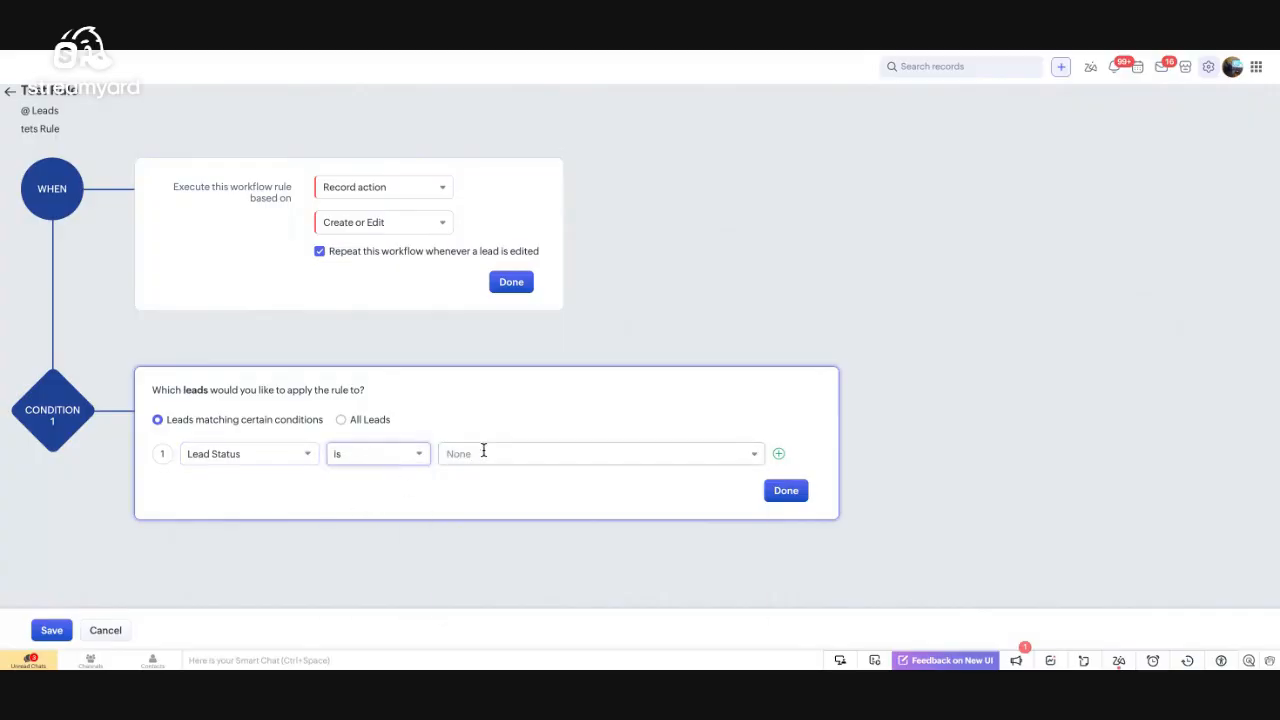
click(483, 452)
click(486, 528)
click(514, 408)
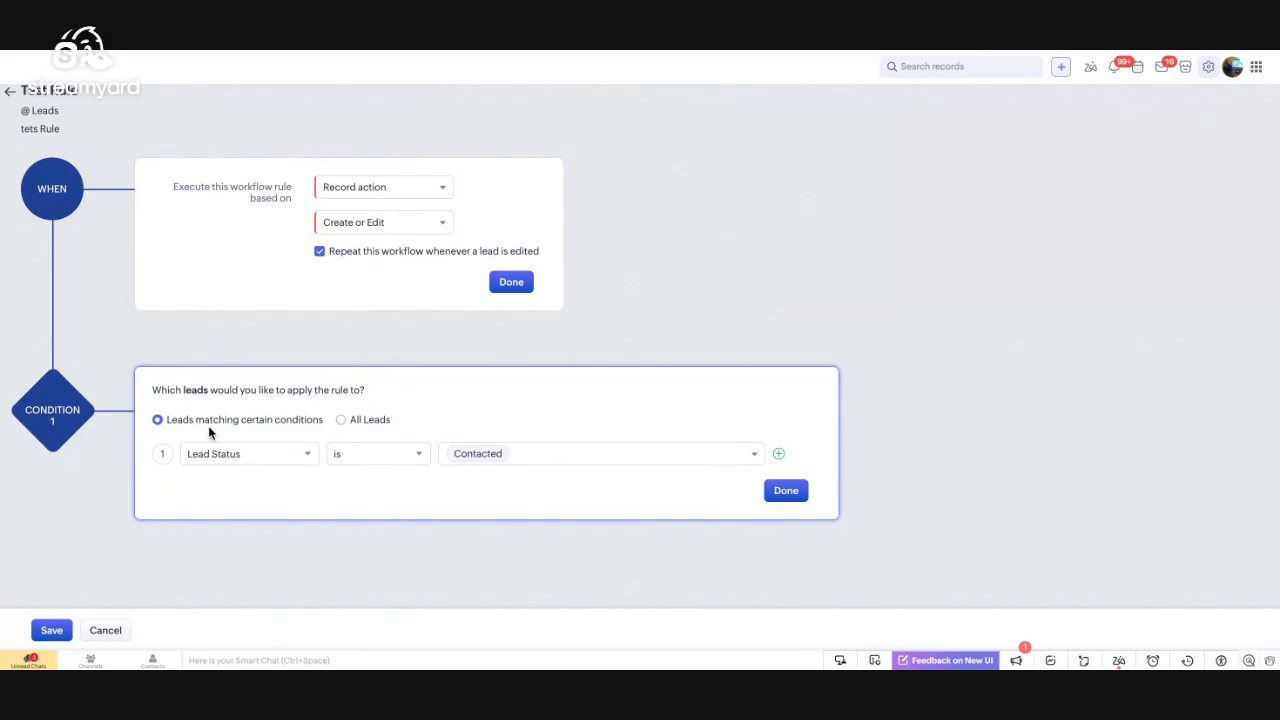
Apply the rule to all leads and confirm the trigger without repeating on every edit
click(343, 420)
click(319, 254)
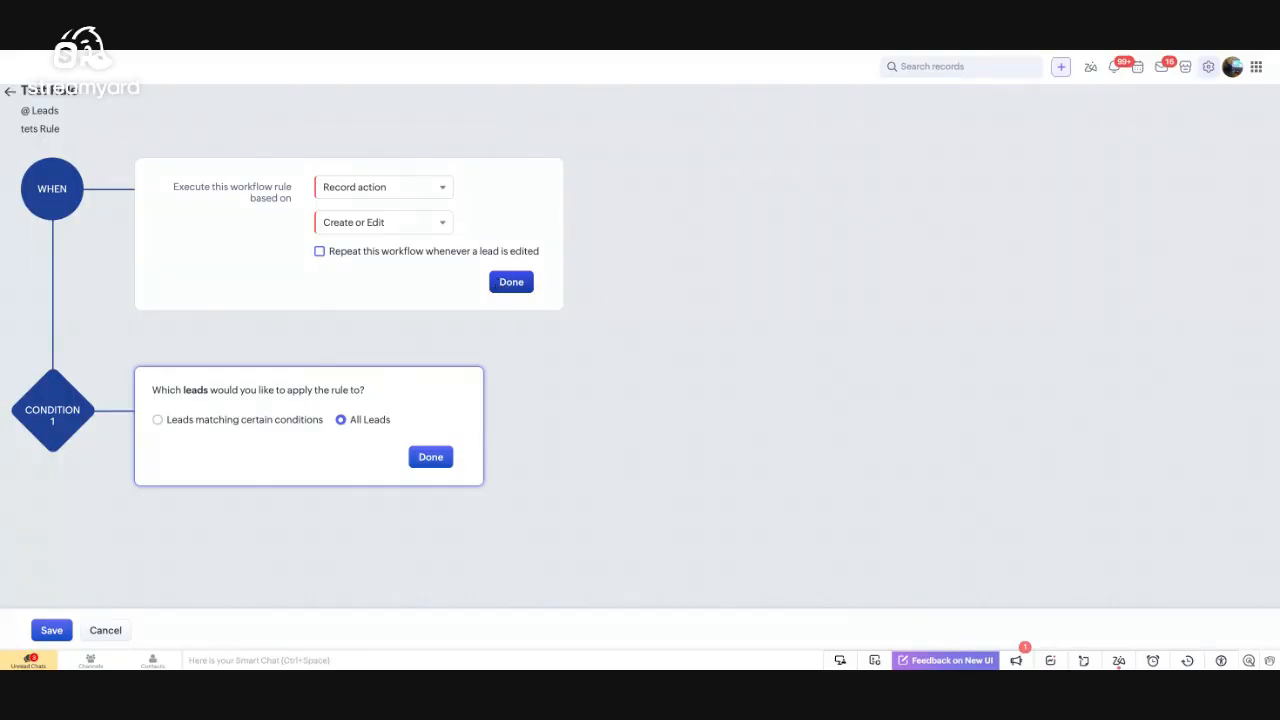
click(500, 289)
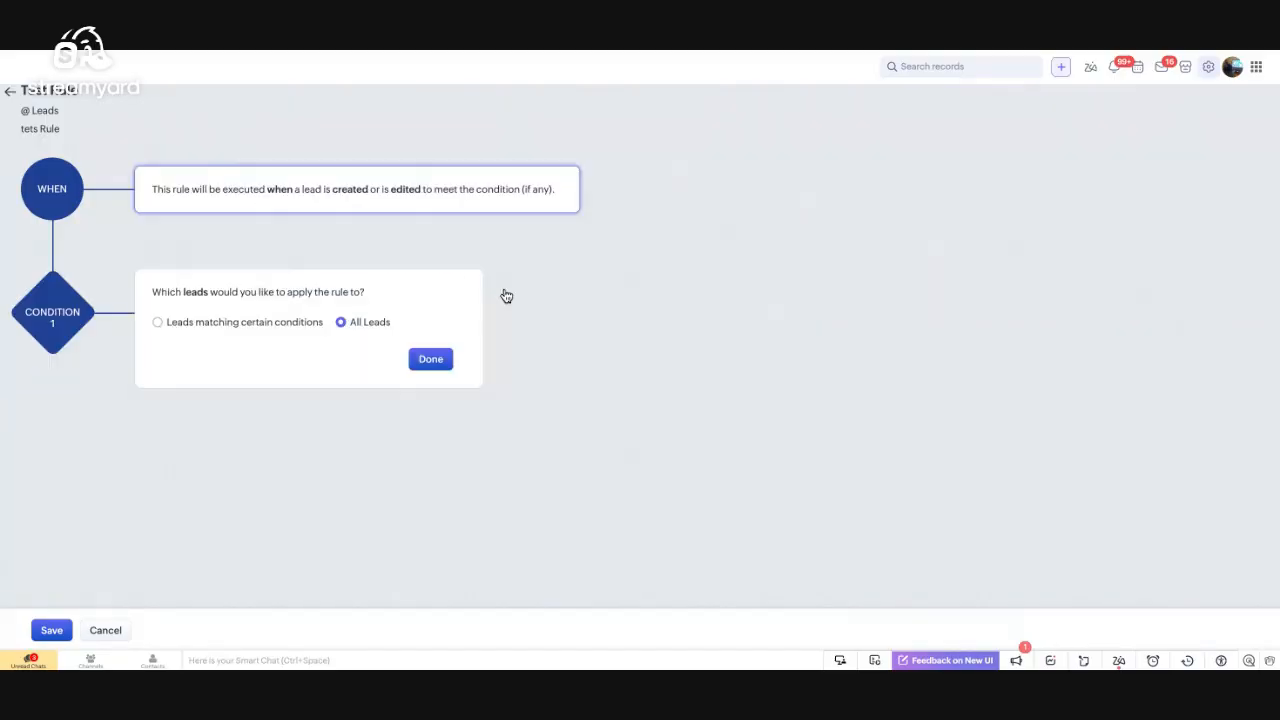
Confirm the All Leads condition and show the available instant action types
click(431, 362)
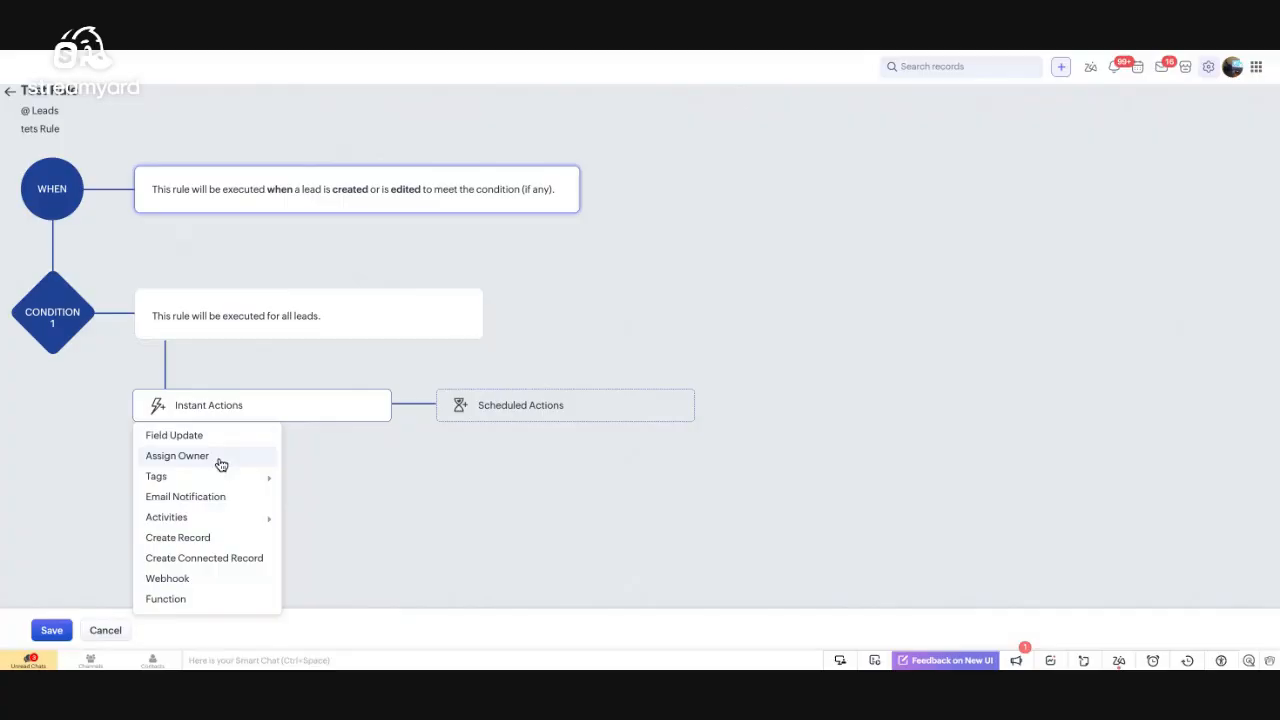
mouse_move(217, 482)
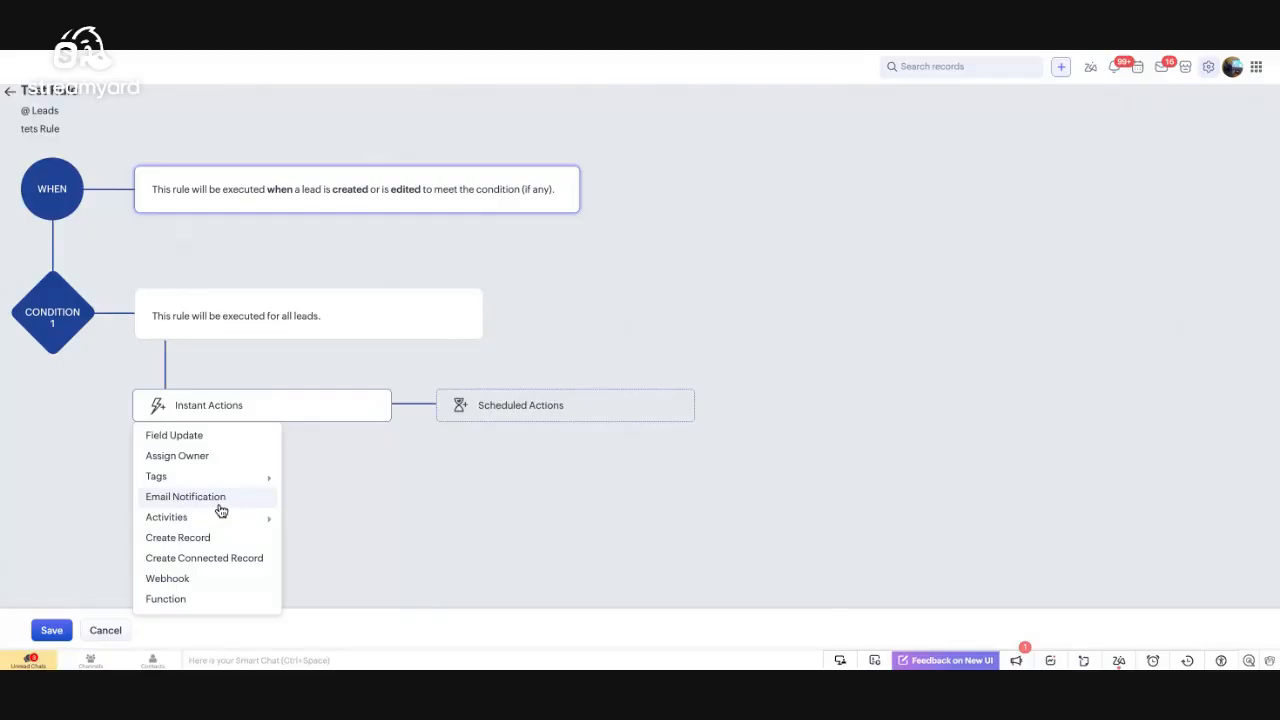
mouse_move(227, 527)
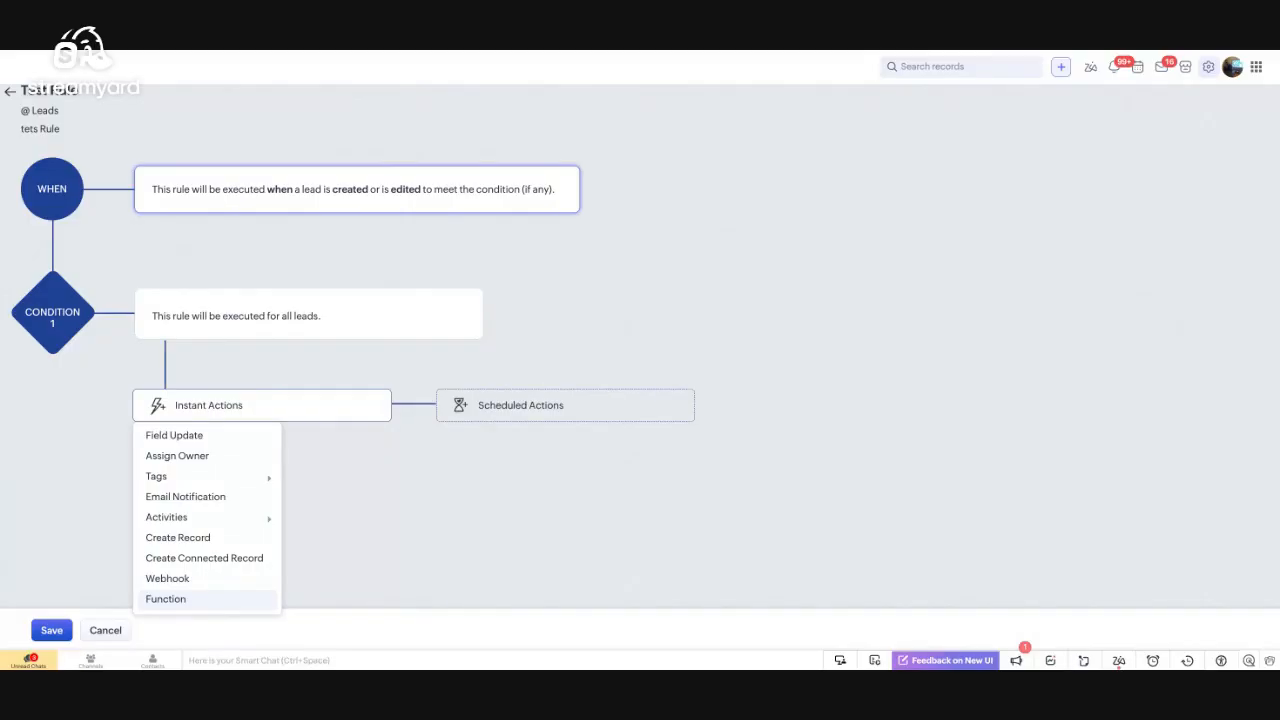
Associate the LeadUpdate email notification as an instant action, then close its details unchanged
click(208, 497)
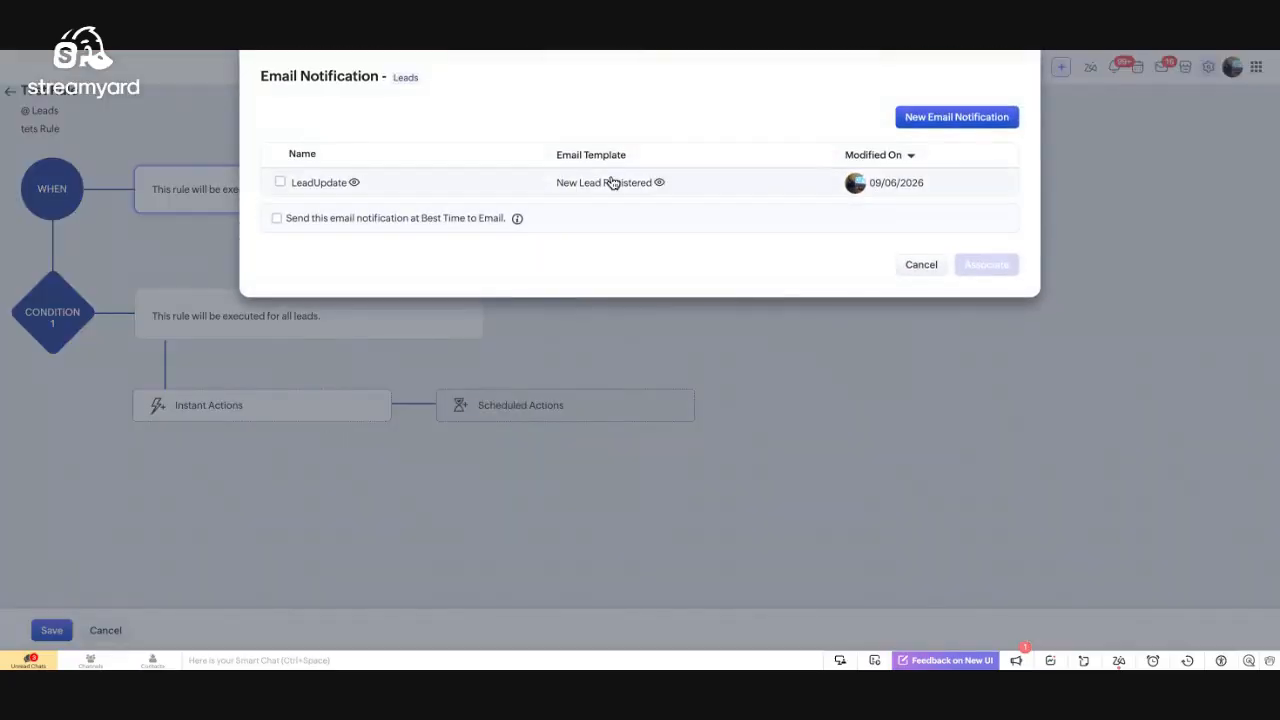
click(280, 183)
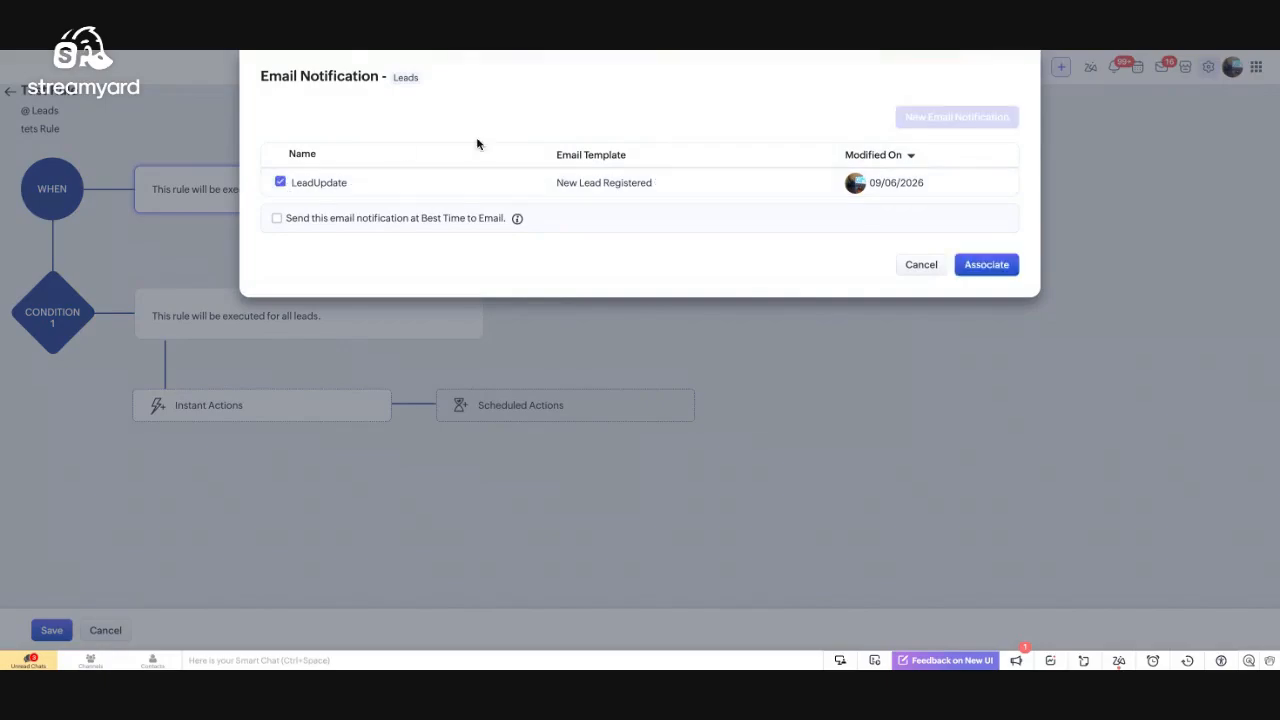
click(968, 267)
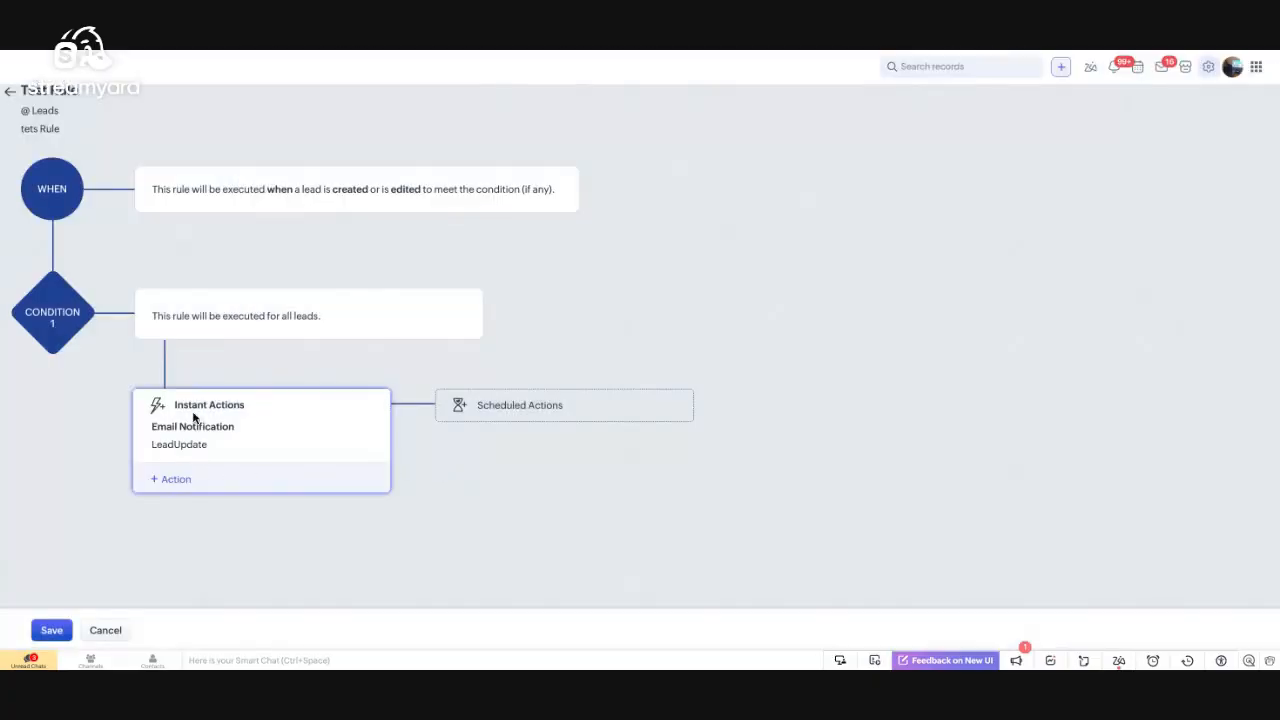
click(204, 445)
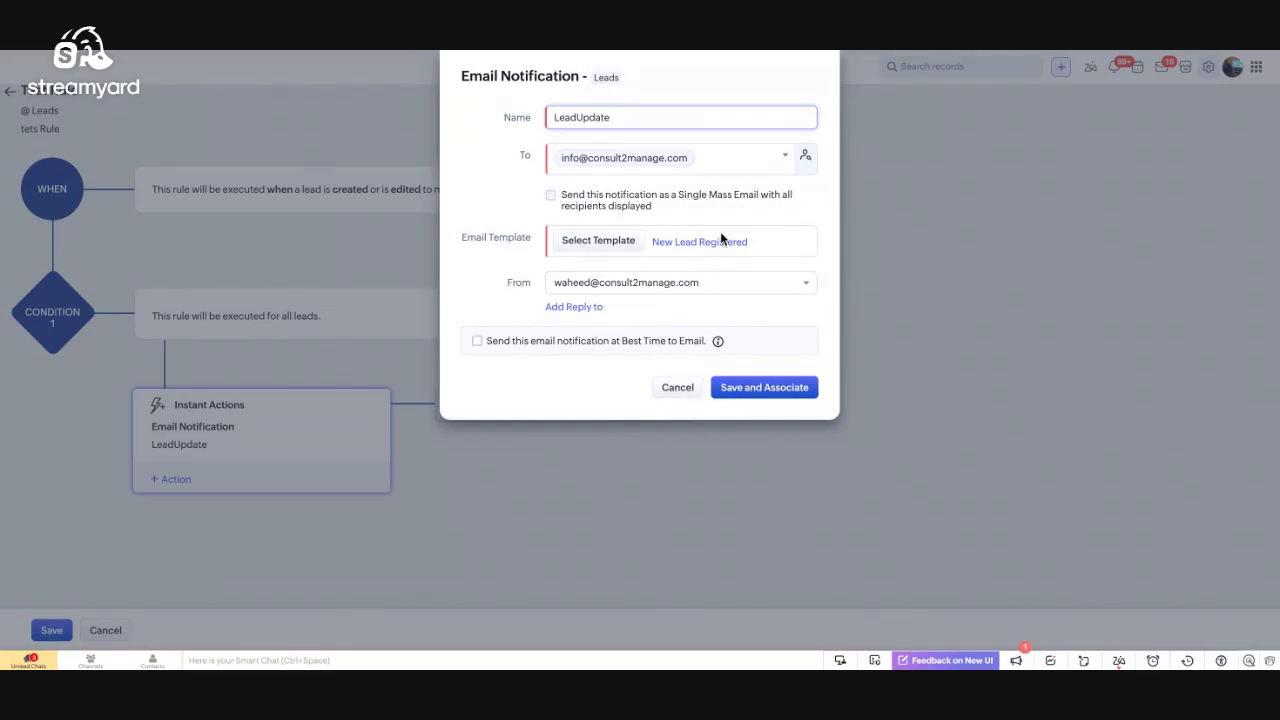
click(678, 390)
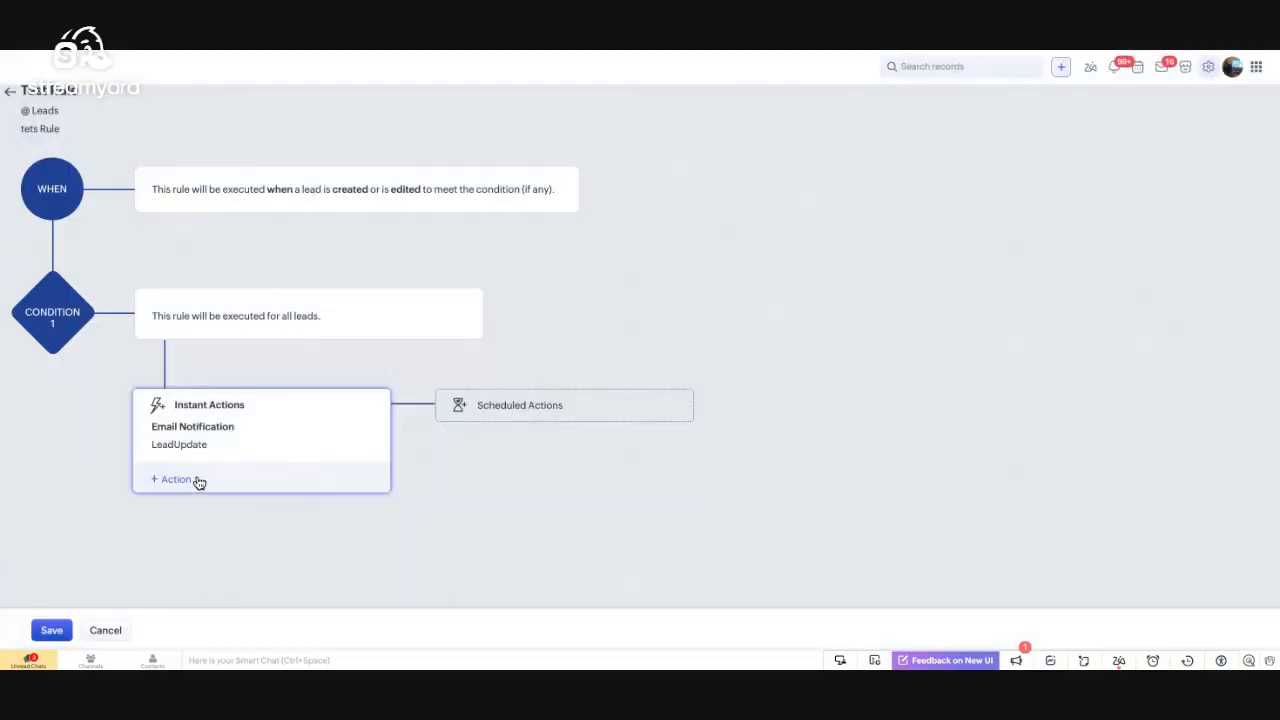
Add the gallery's Lead Scoring function as an instant action
click(196, 481)
click(184, 449)
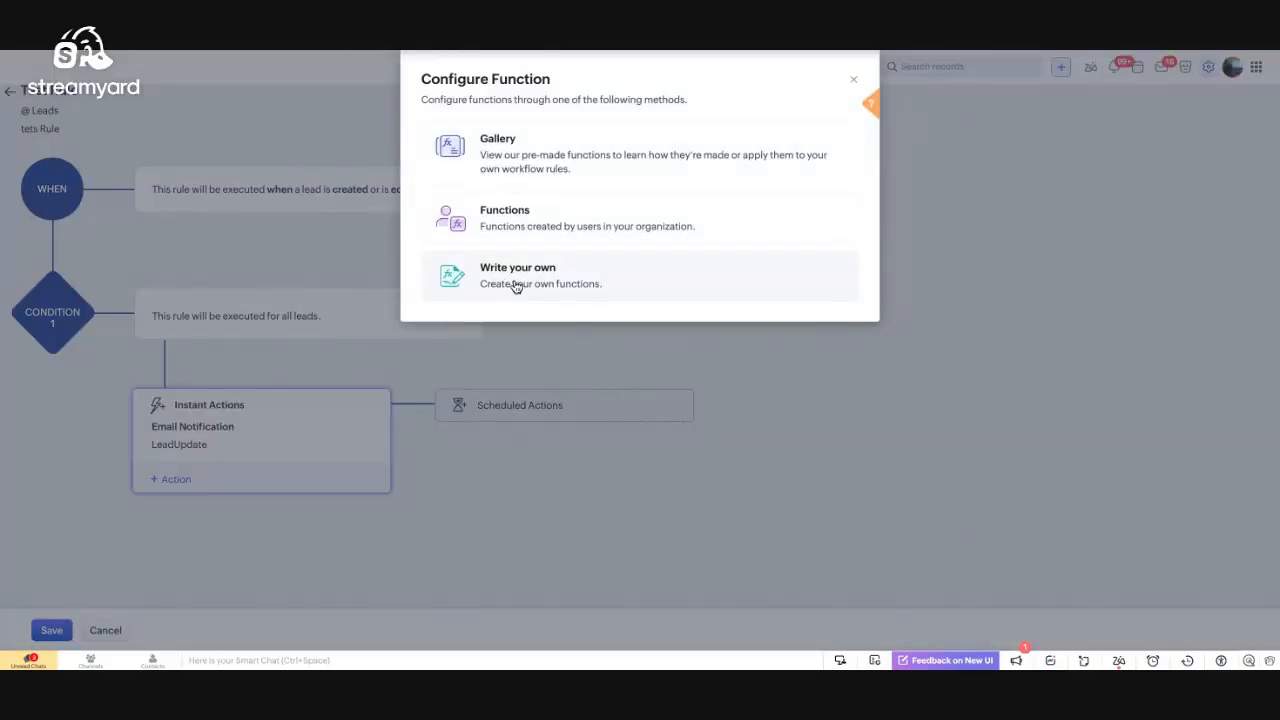
click(520, 171)
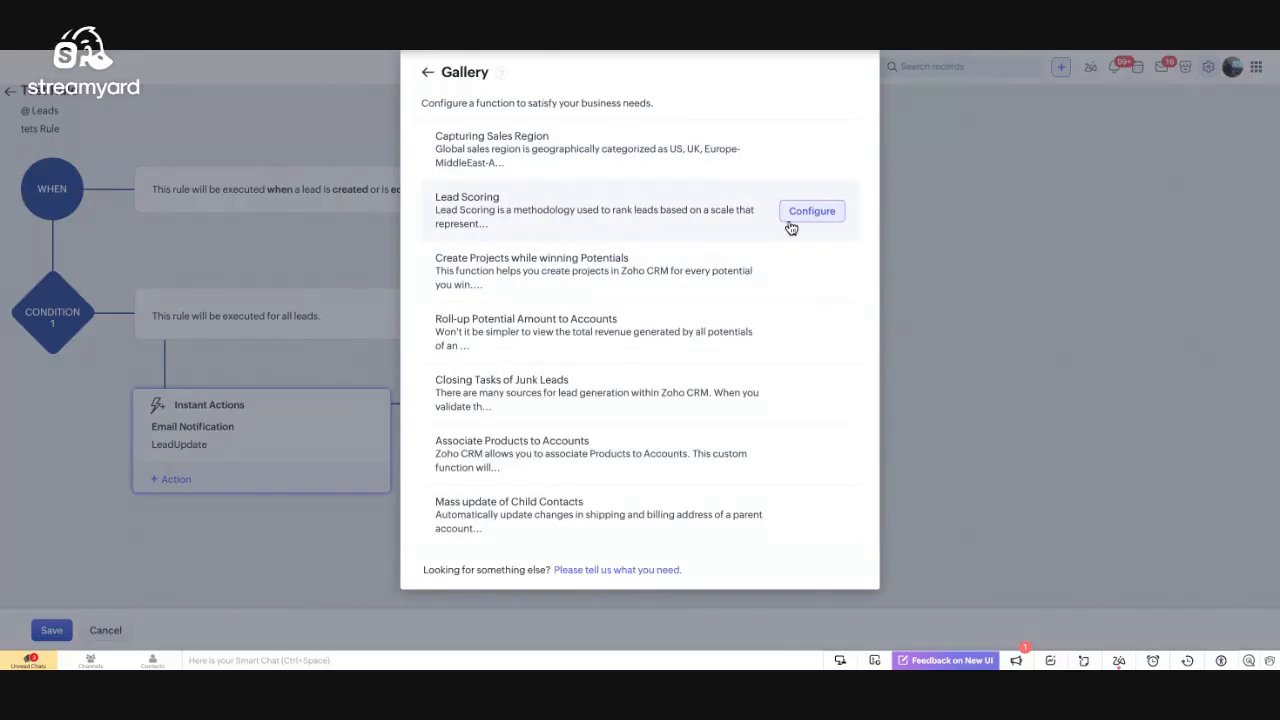
click(793, 220)
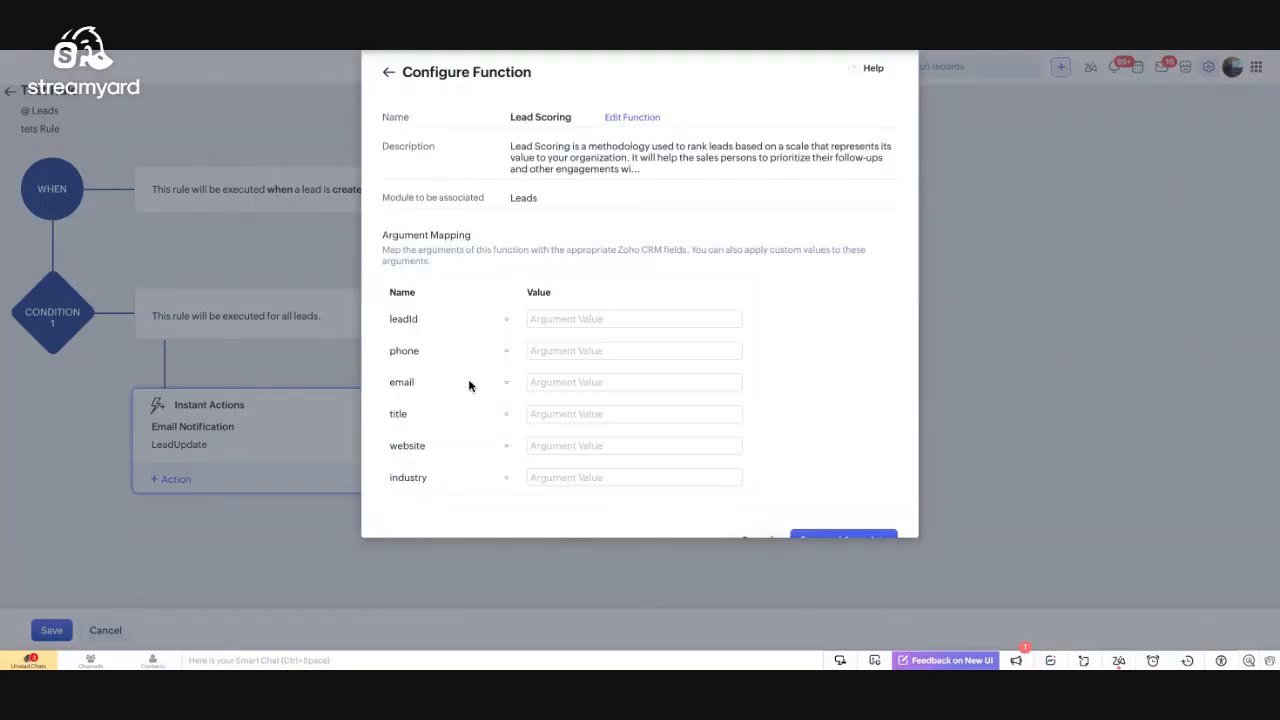
scroll(560, 413, down, 1)
Map the leadId argument to the Leads - Lead Id merge field
click(555, 289)
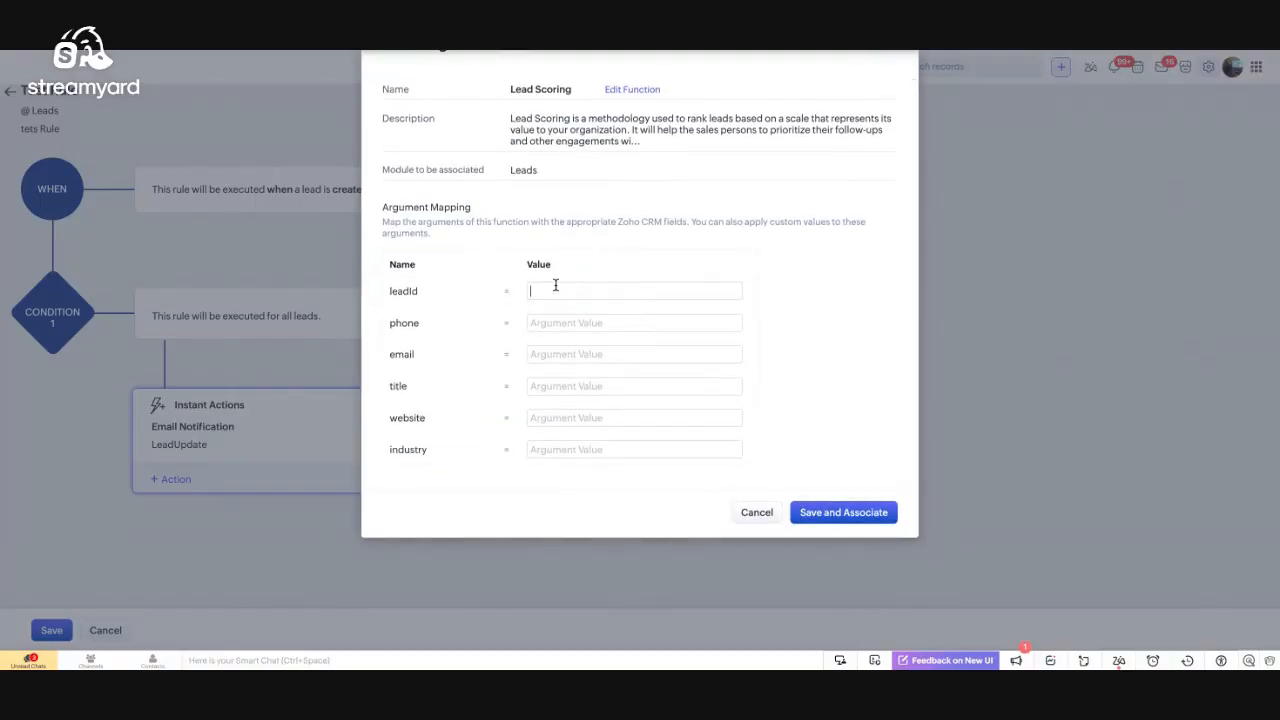
text(#)
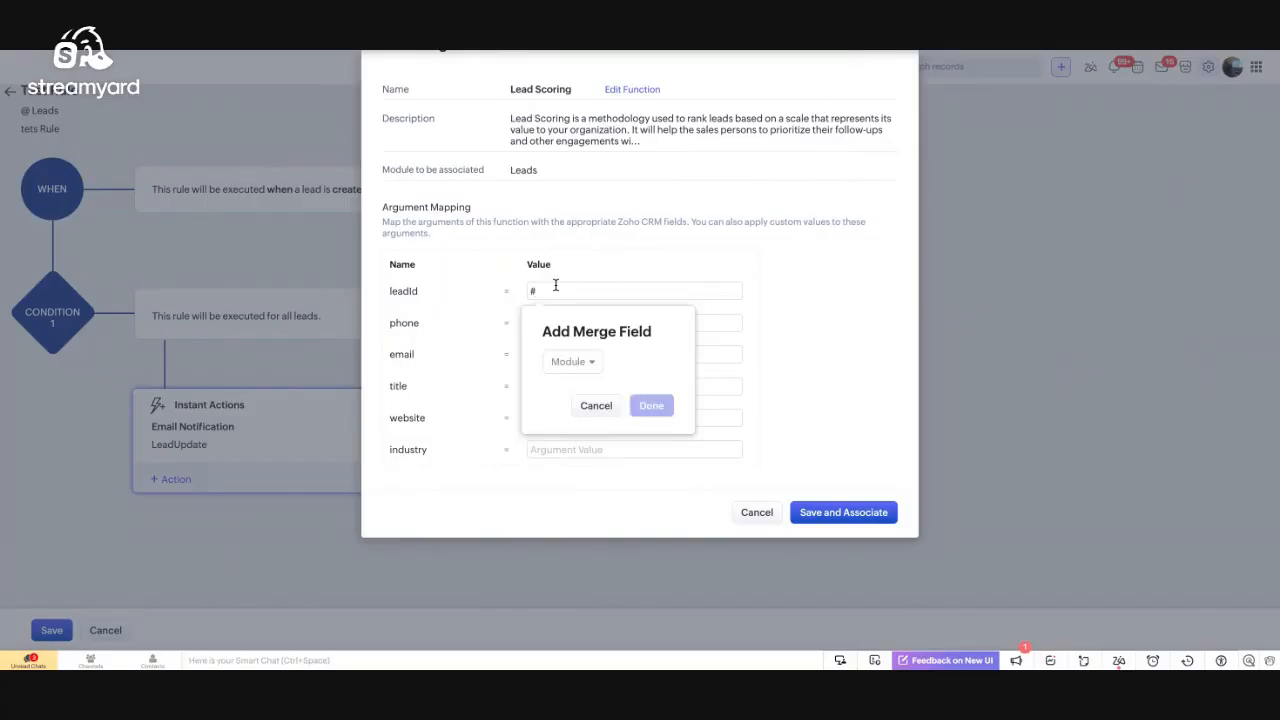
click(572, 362)
click(577, 420)
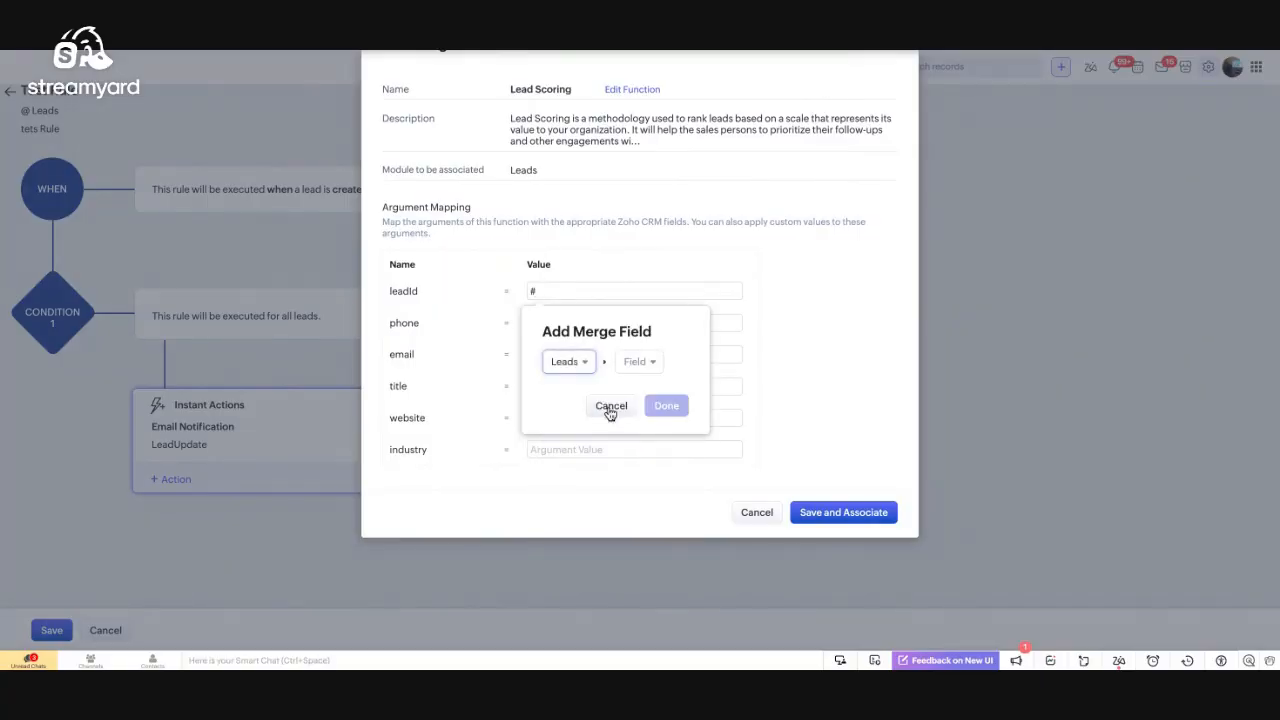
click(630, 362)
click(645, 419)
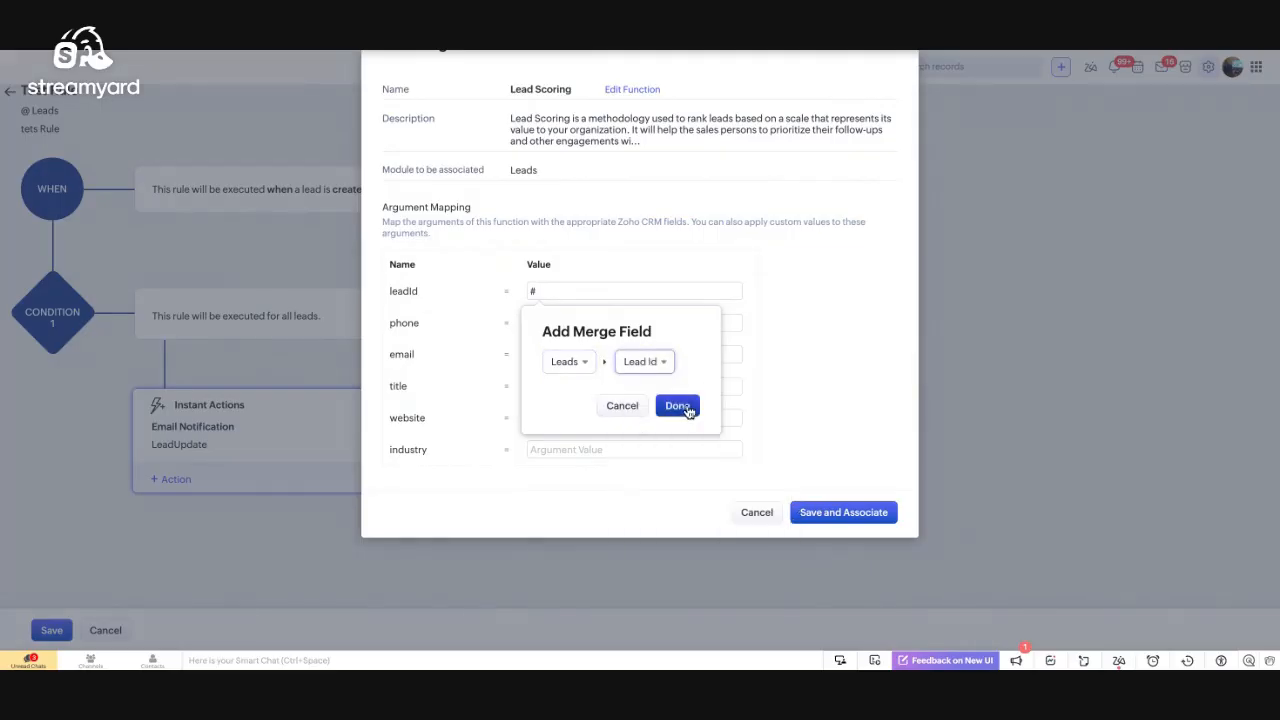
click(682, 406)
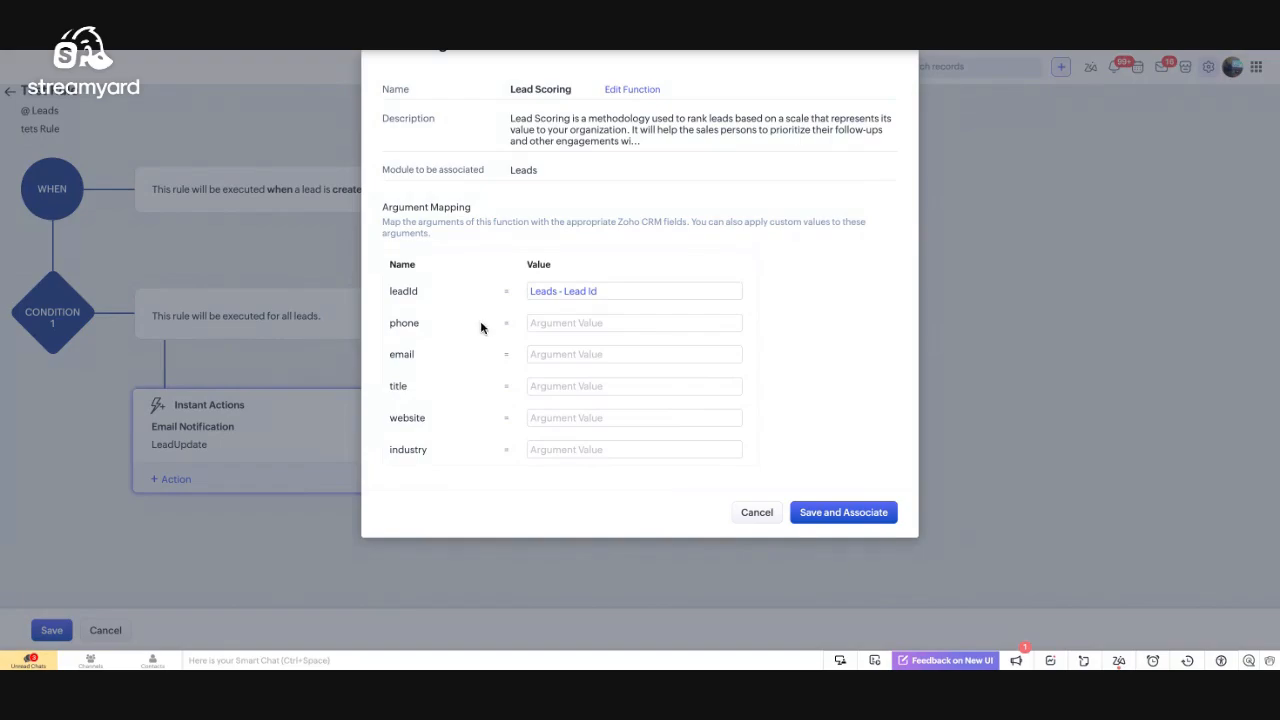
Open Lead_Scoring1's Deluge code and show its argument values, with only leadId mapped
click(619, 91)
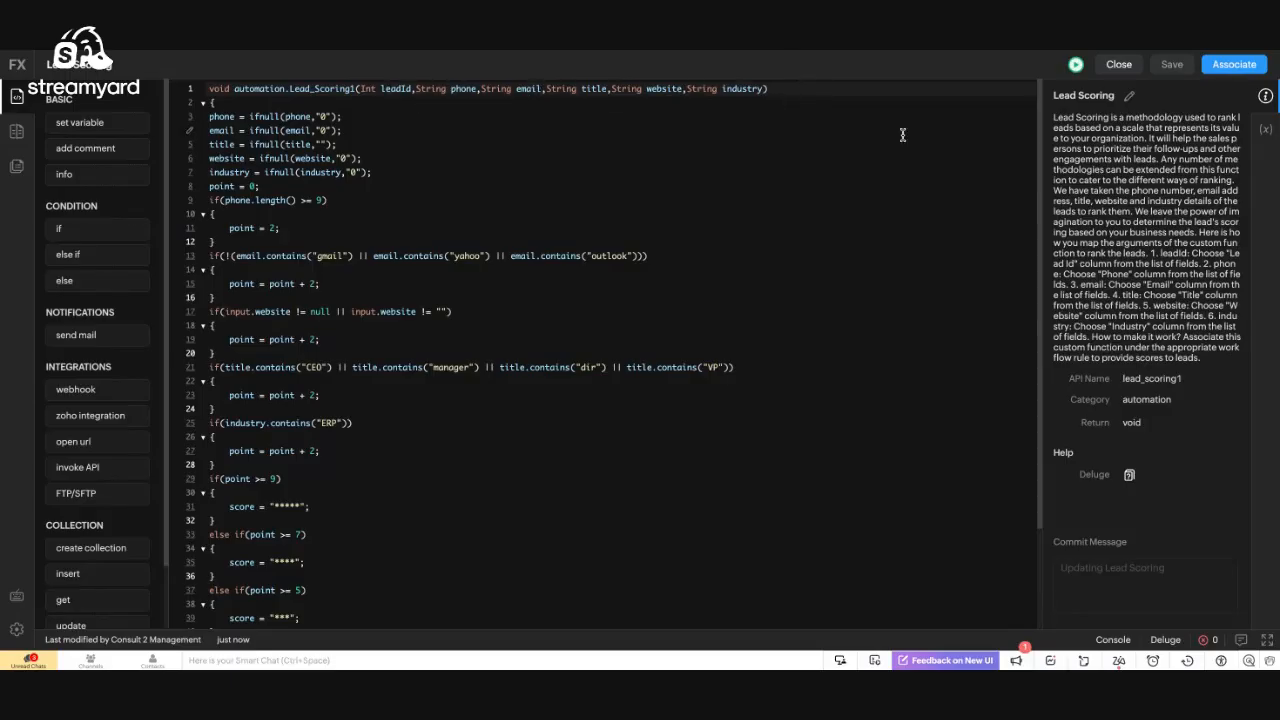
click(1267, 131)
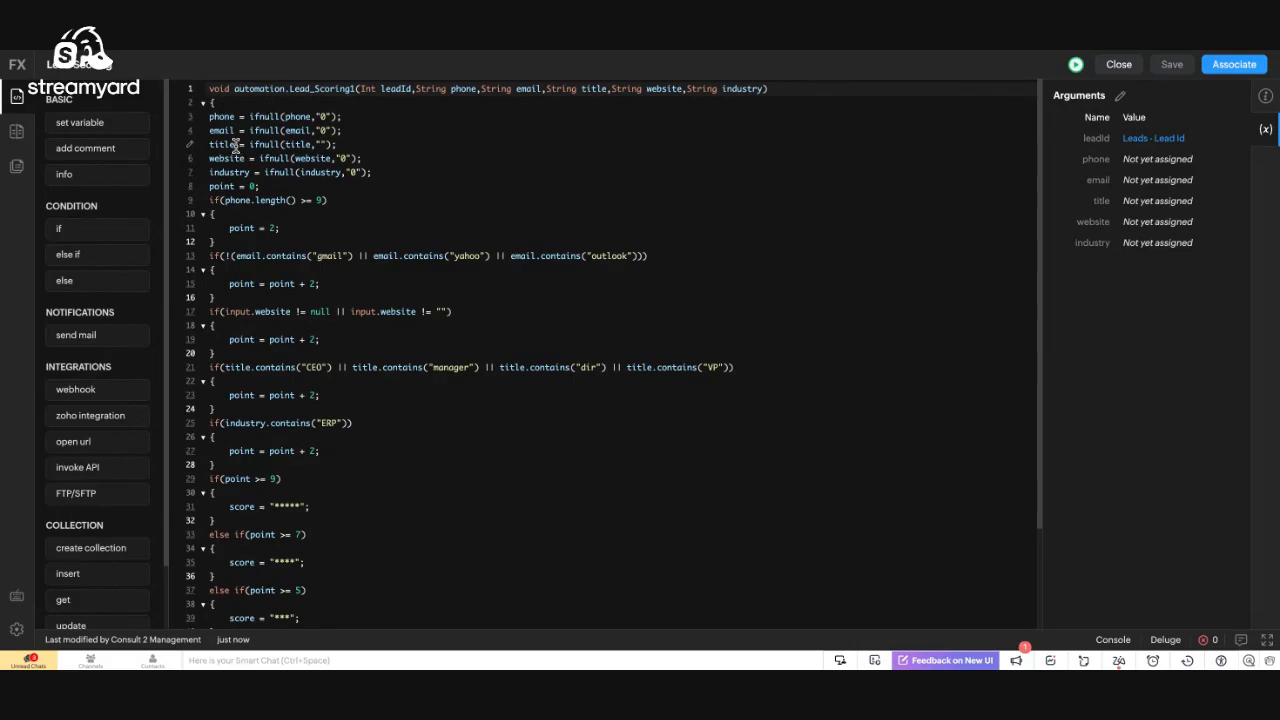
click(221, 105)
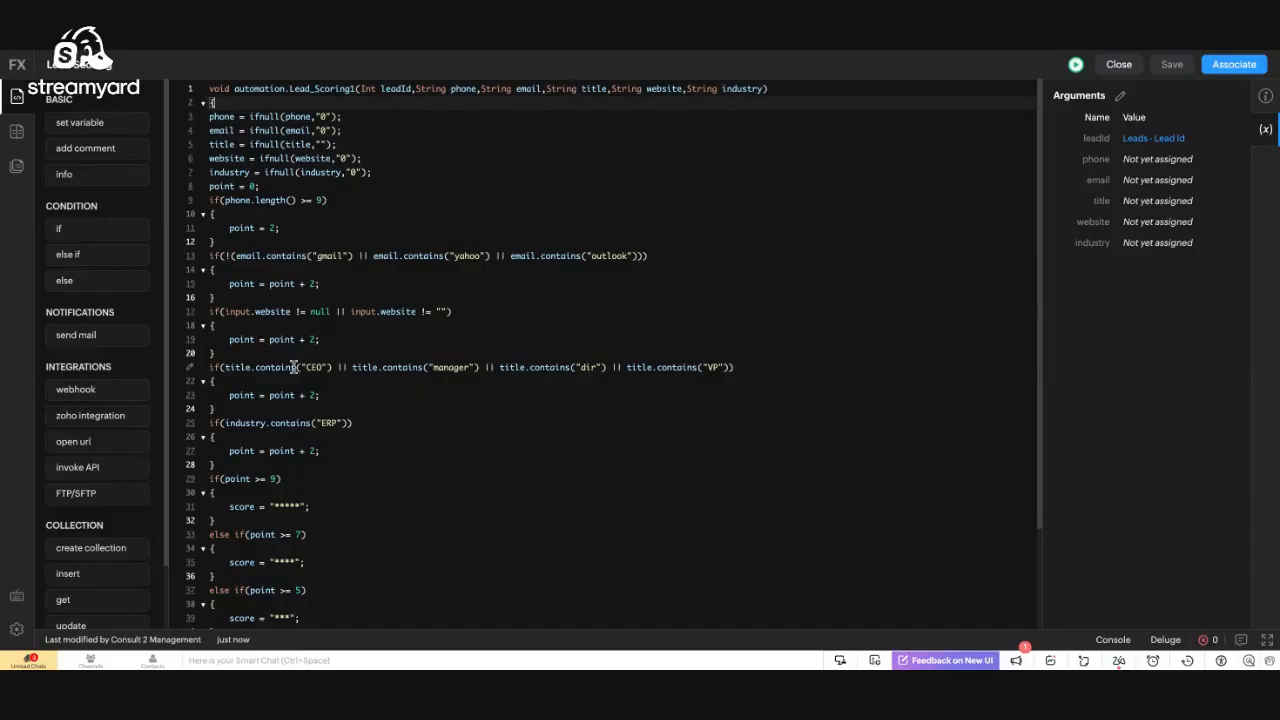
scroll(294, 366, down, 3)
scroll(291, 366, up, 3)
Map the phone argument to Leads - Phone, then cancel so only leadId stays mapped
click(1120, 95)
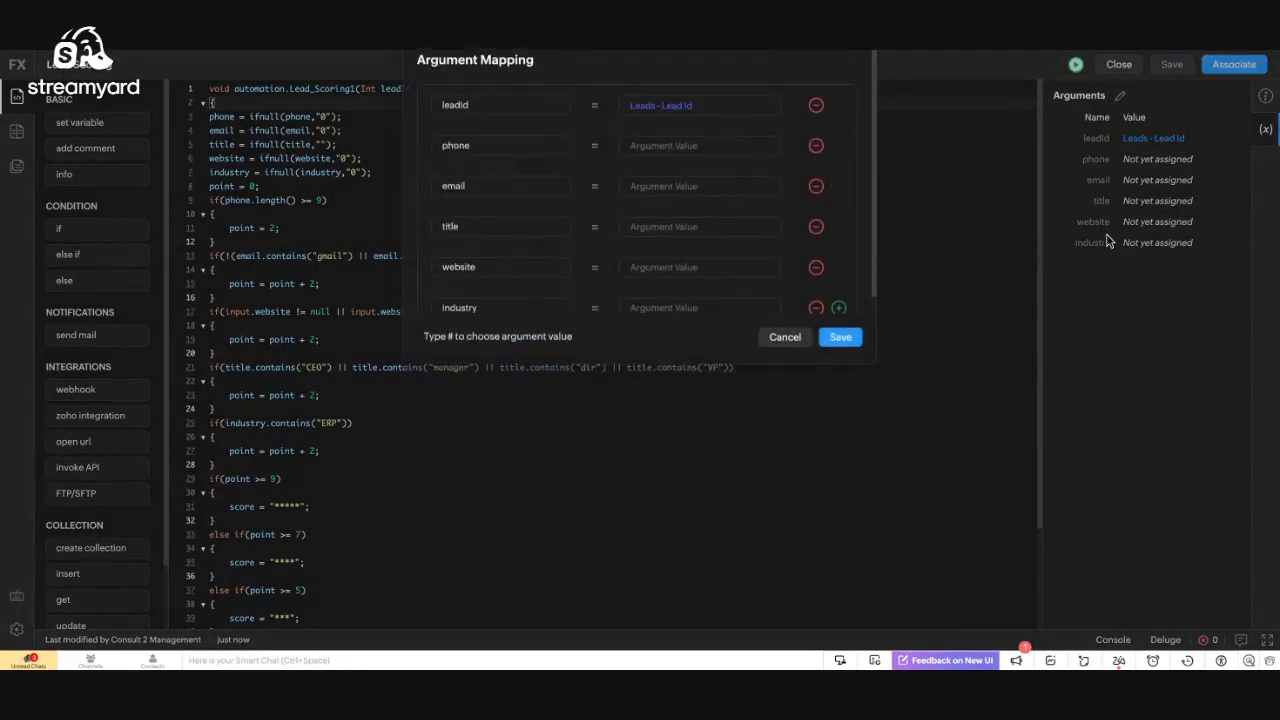
click(645, 163)
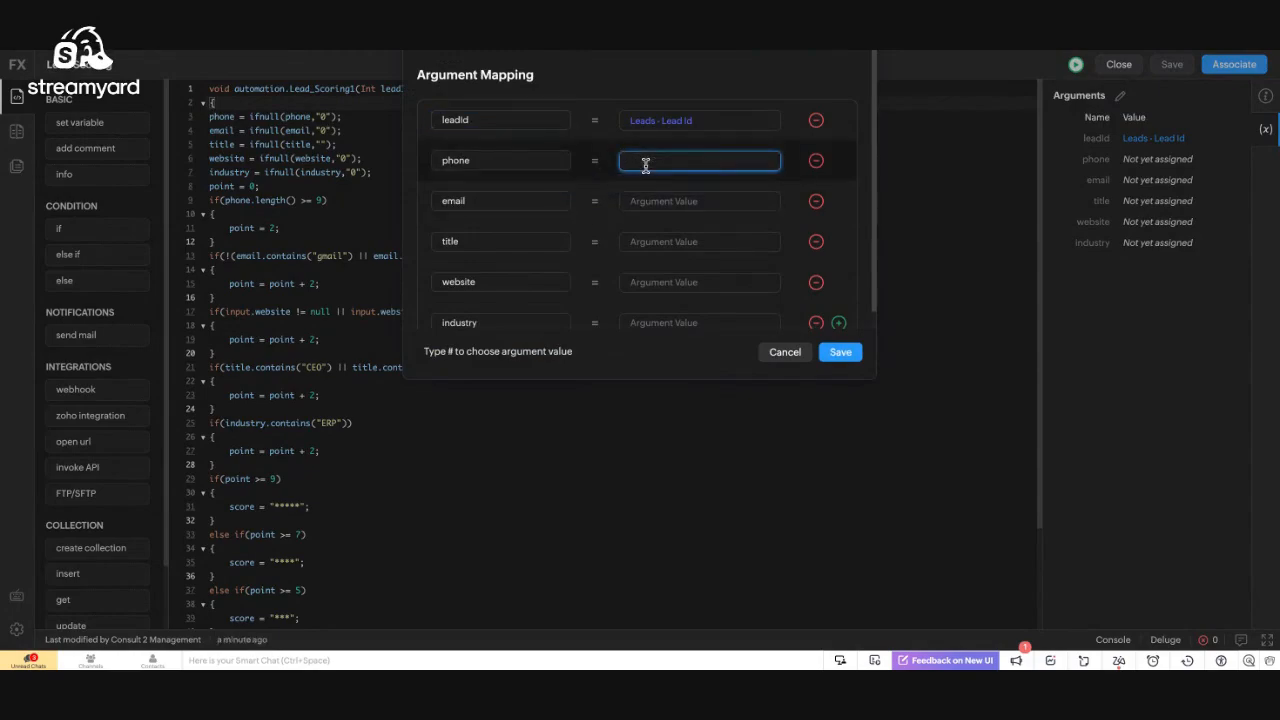
text(#)
click(672, 231)
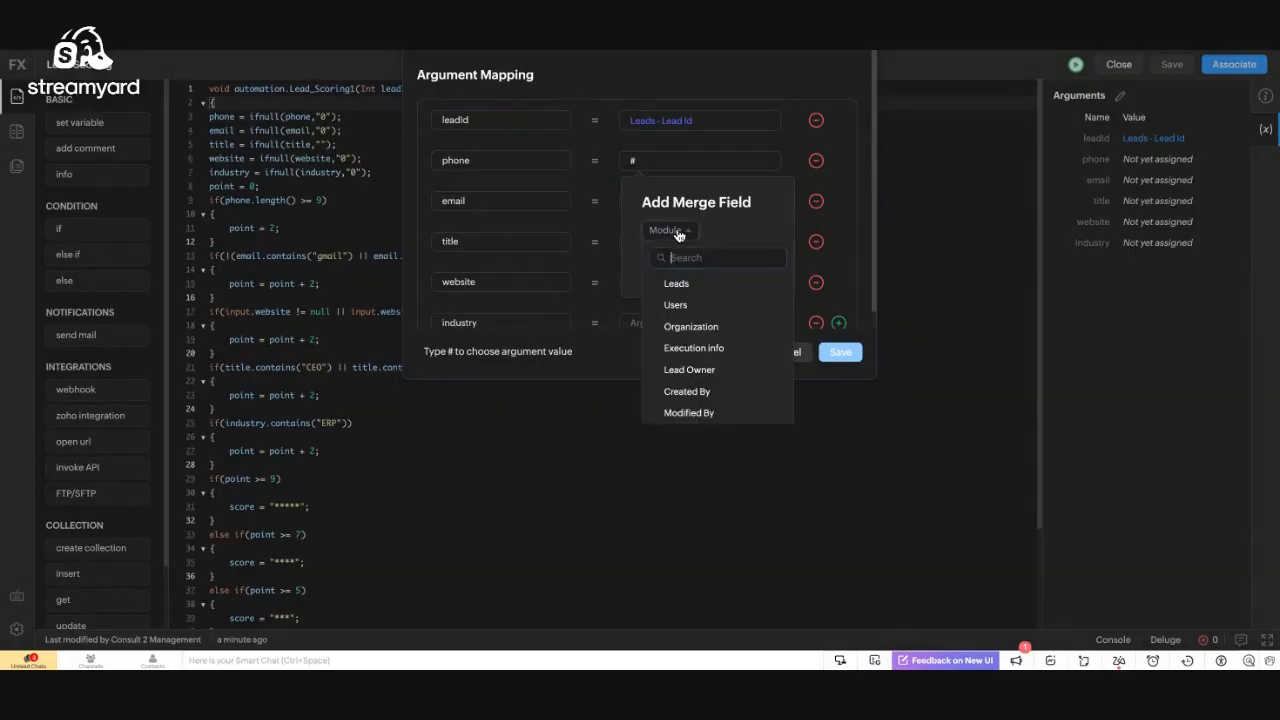
click(670, 292)
click(734, 236)
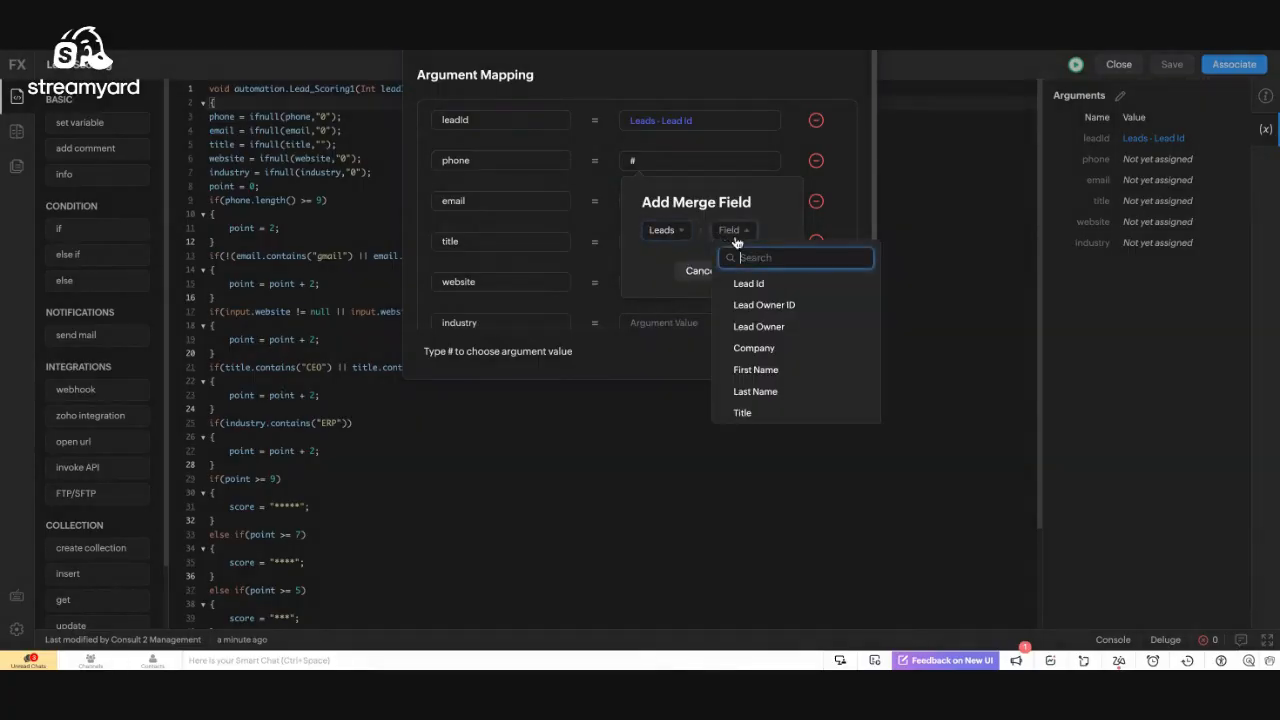
text(pho)
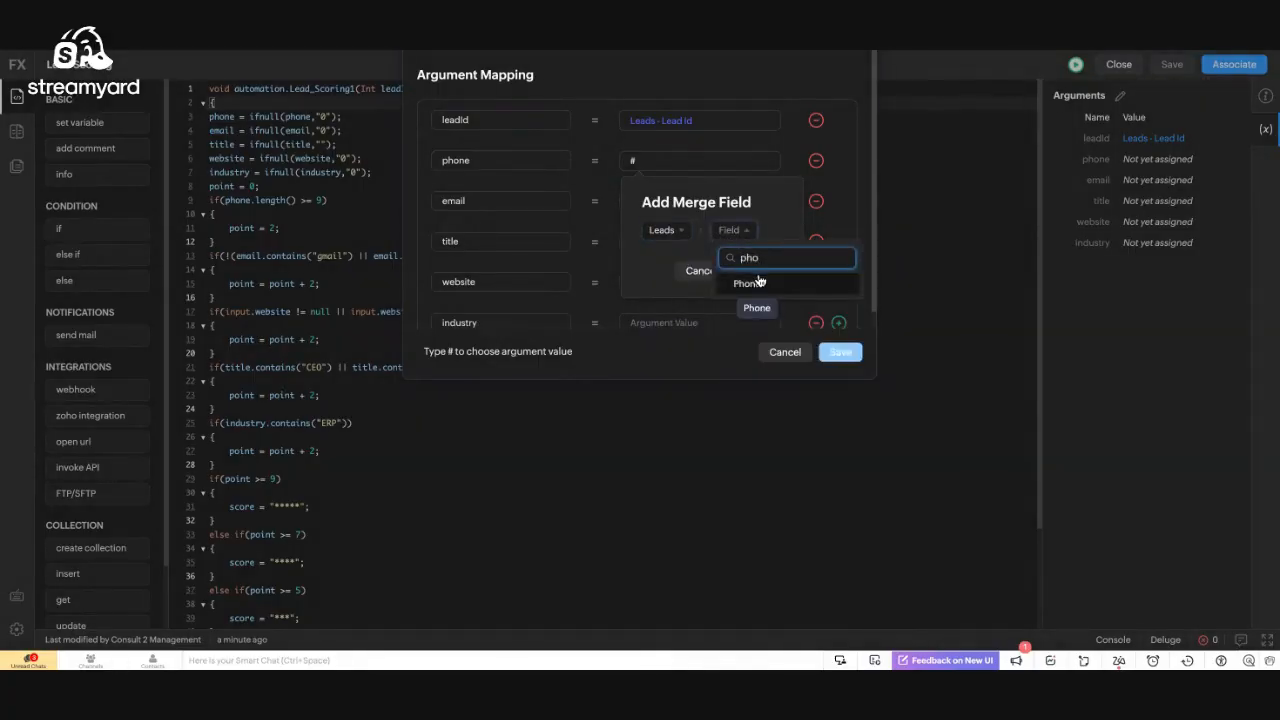
click(757, 285)
click(765, 271)
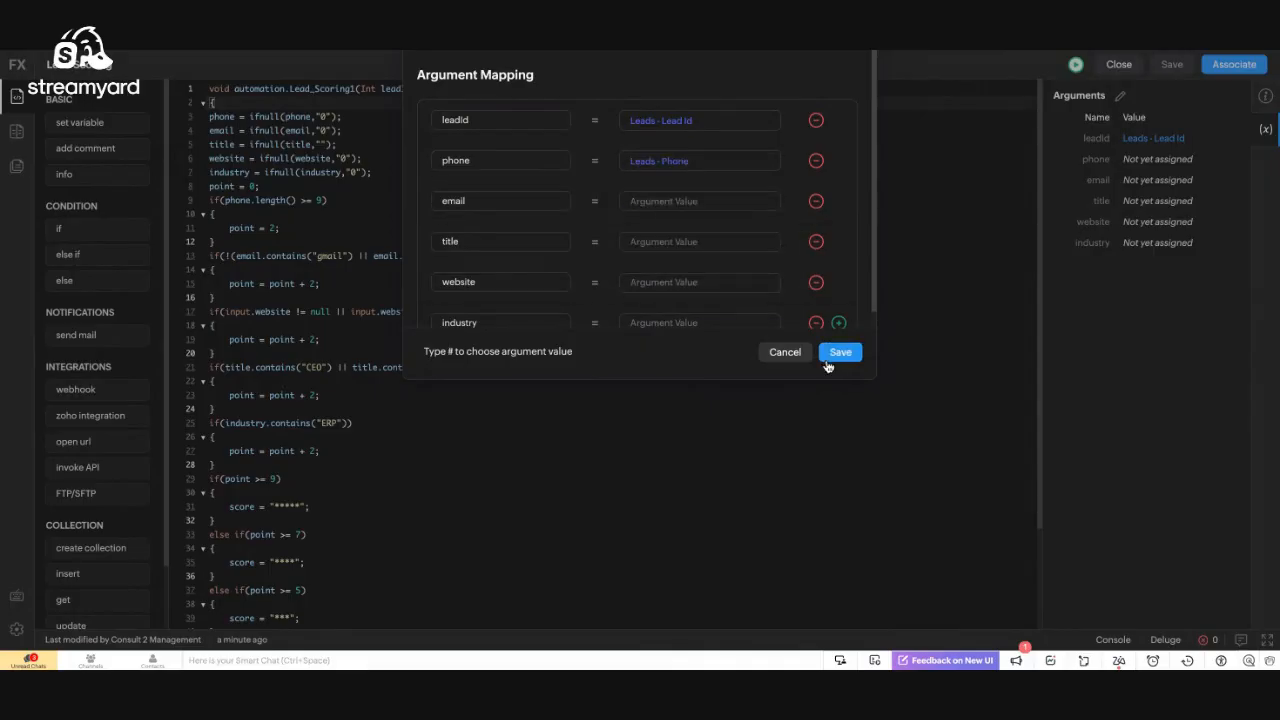
click(785, 352)
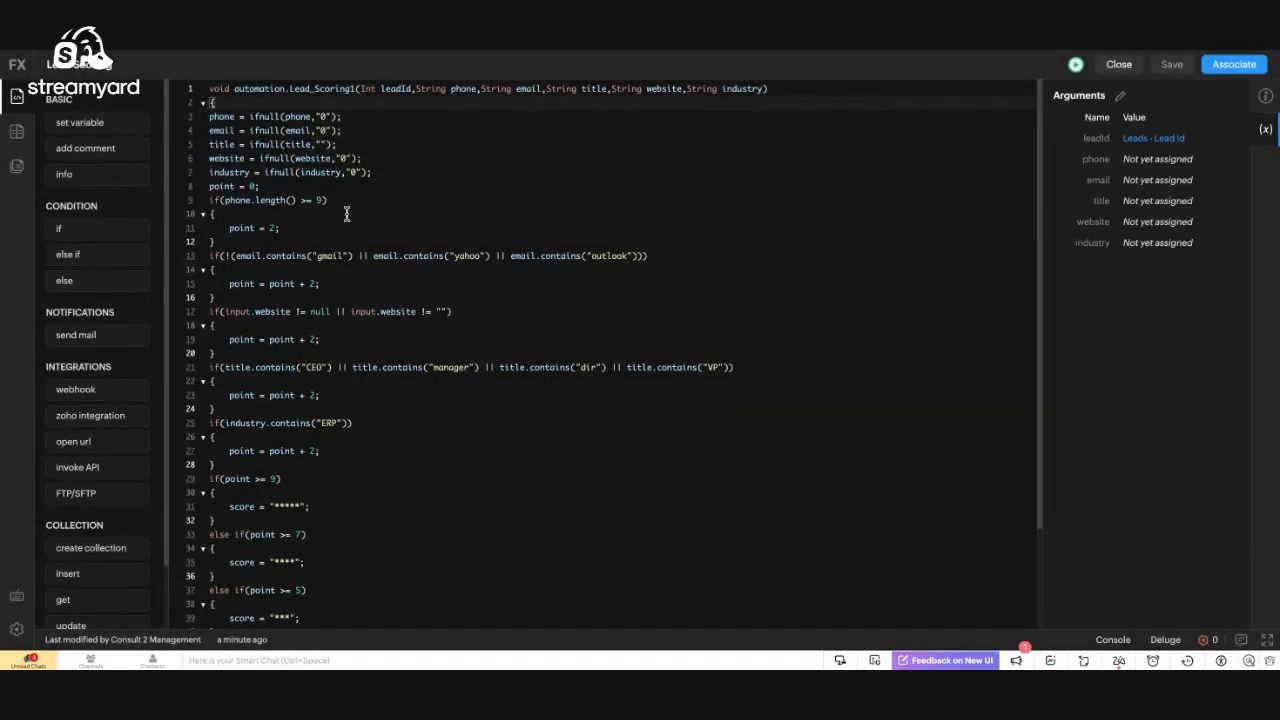
click(308, 102)
Insert a blank line after the function's opening brace on line 2
key(Return)
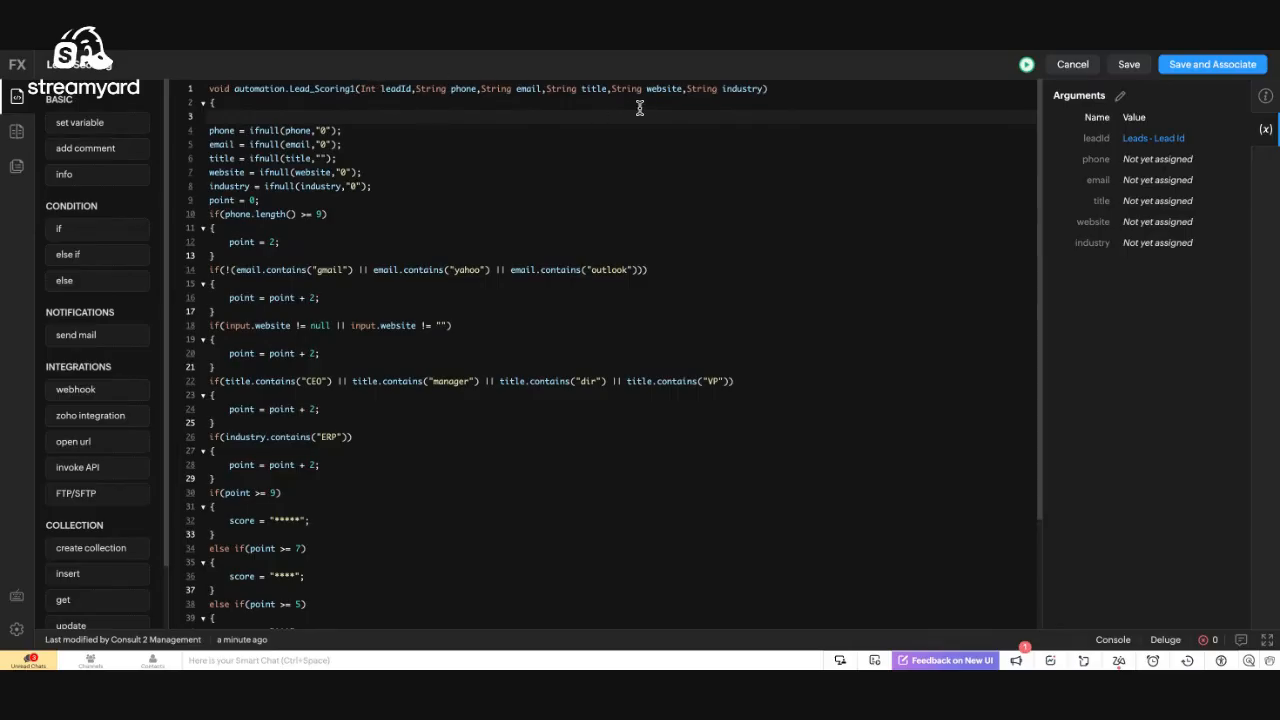
scroll(220, 210, down, 2)
scroll(221, 213, up, 2)
scroll(257, 207, down, 1)
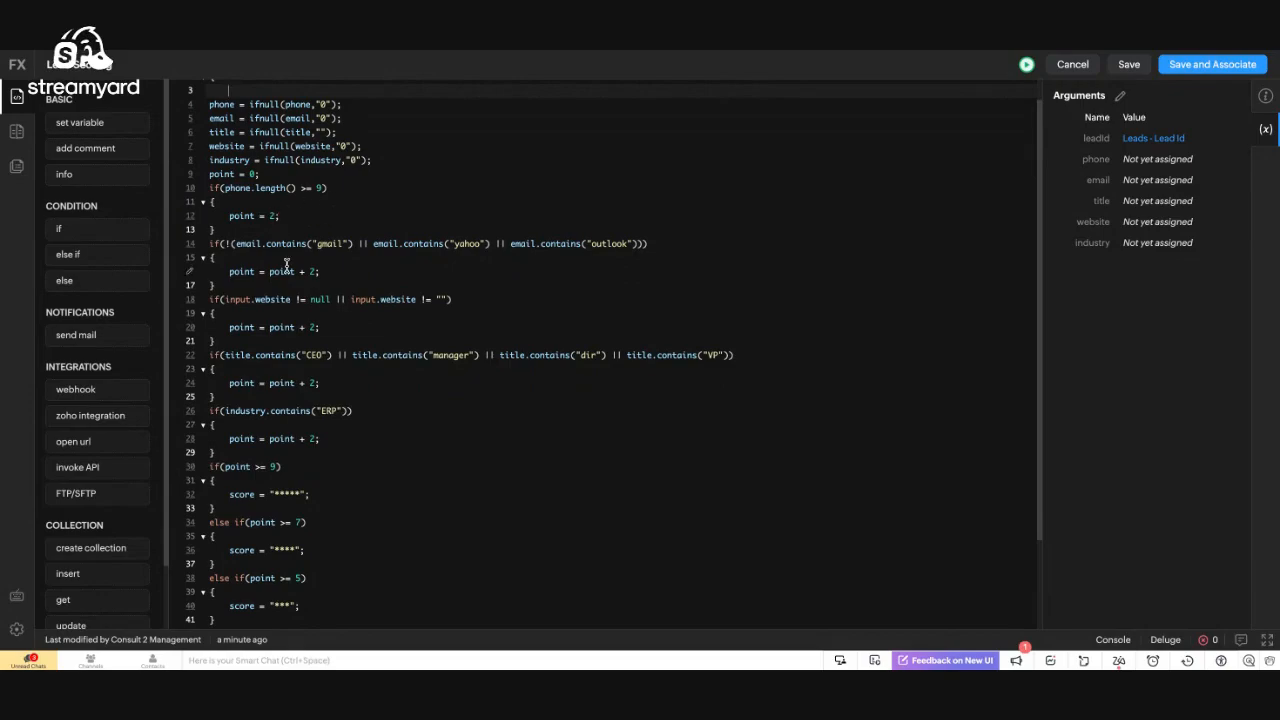
scroll(287, 265, down, 1)
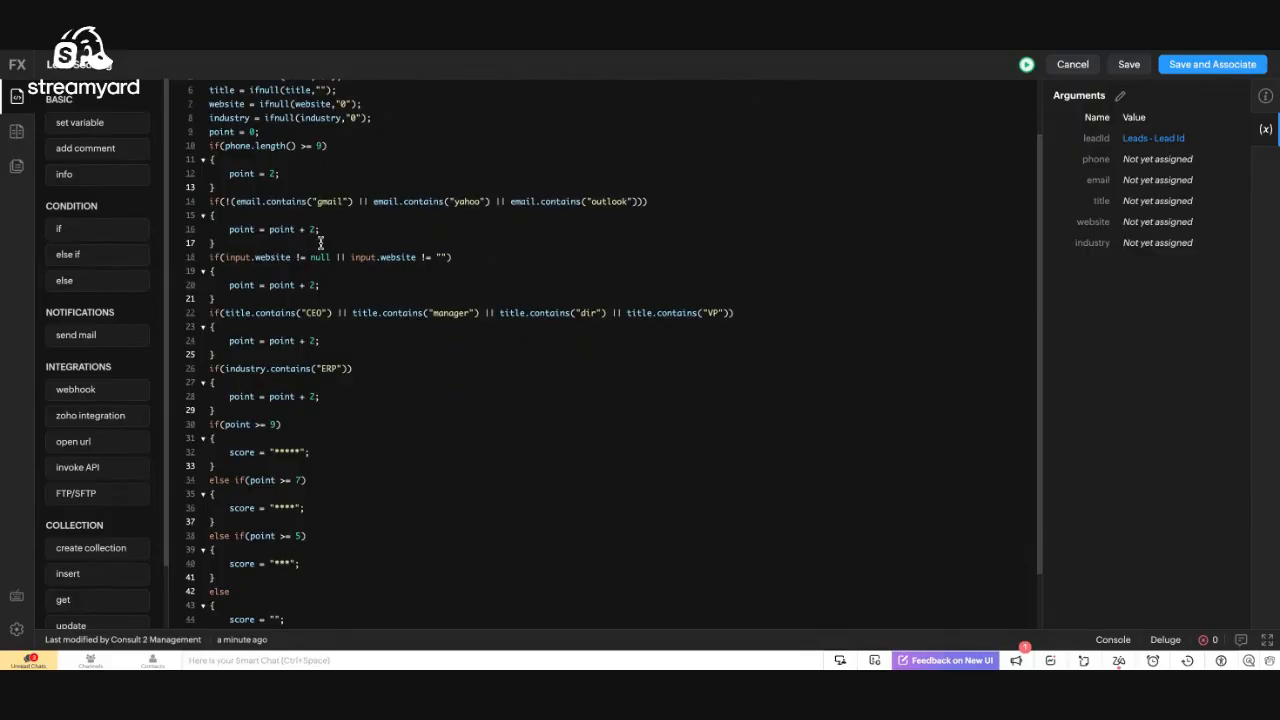
scroll(312, 242, down, 2)
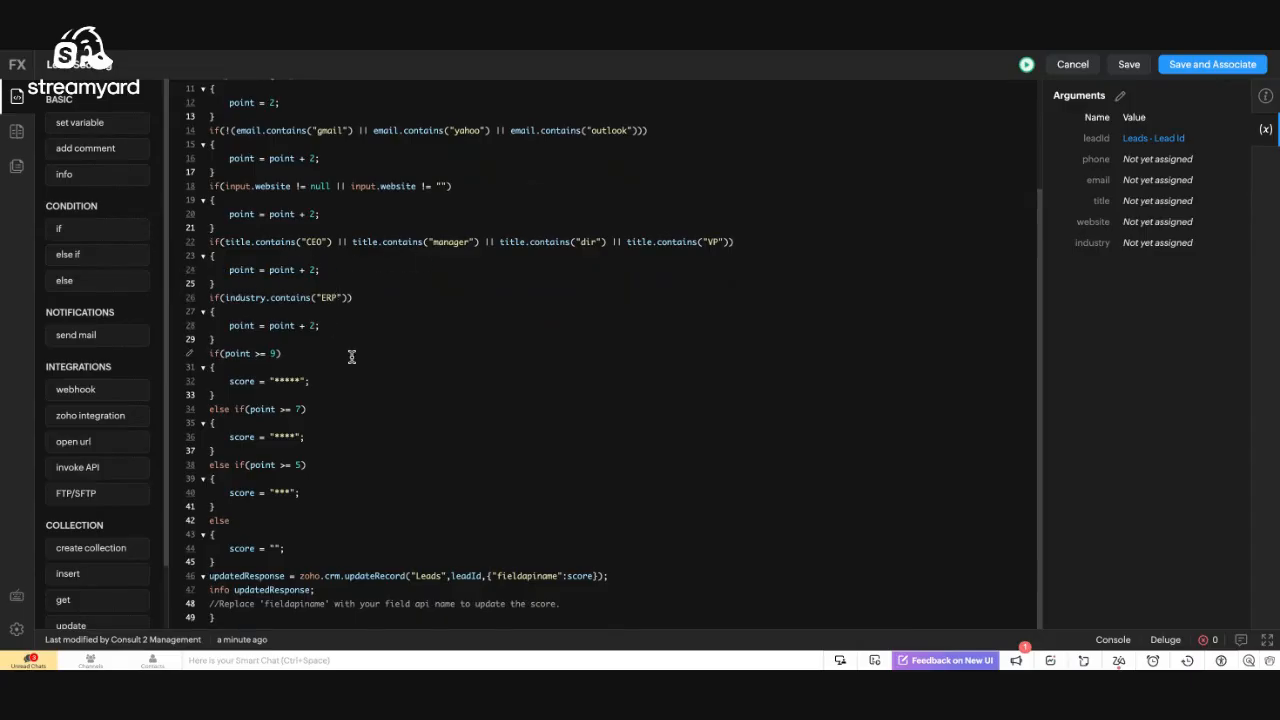
scroll(332, 333, up, 3)
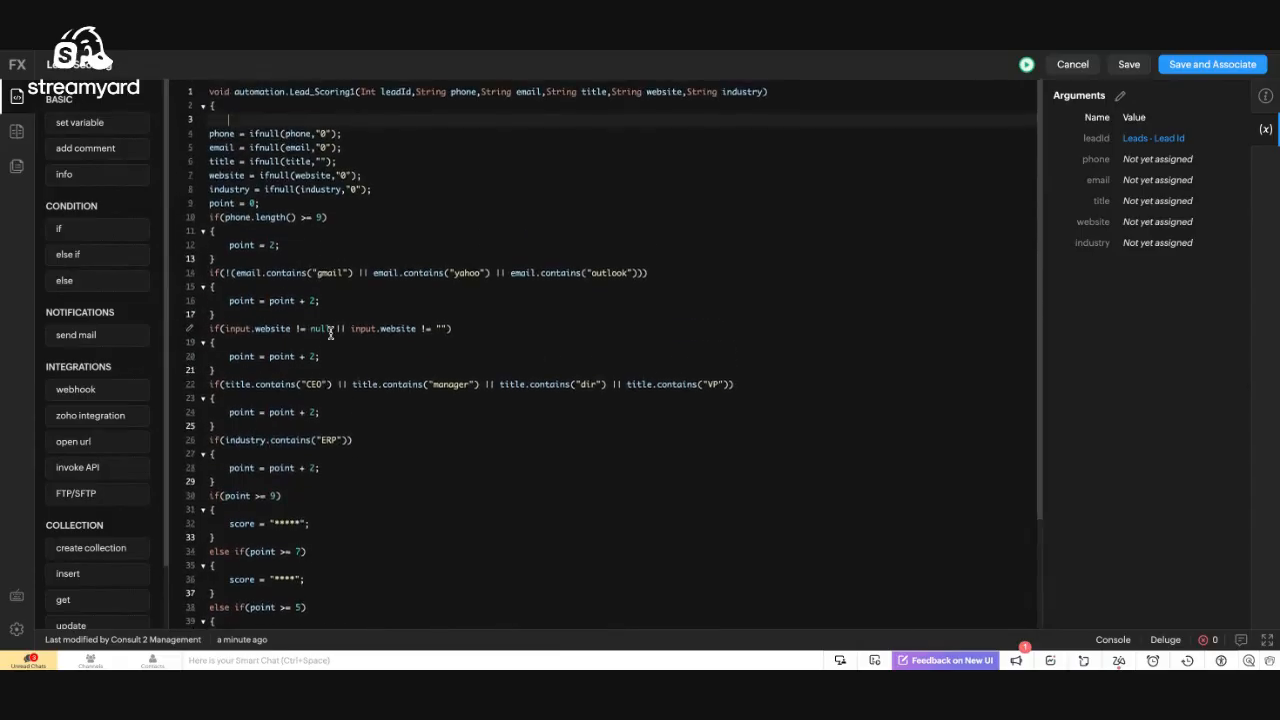
scroll(332, 333, down, 3)
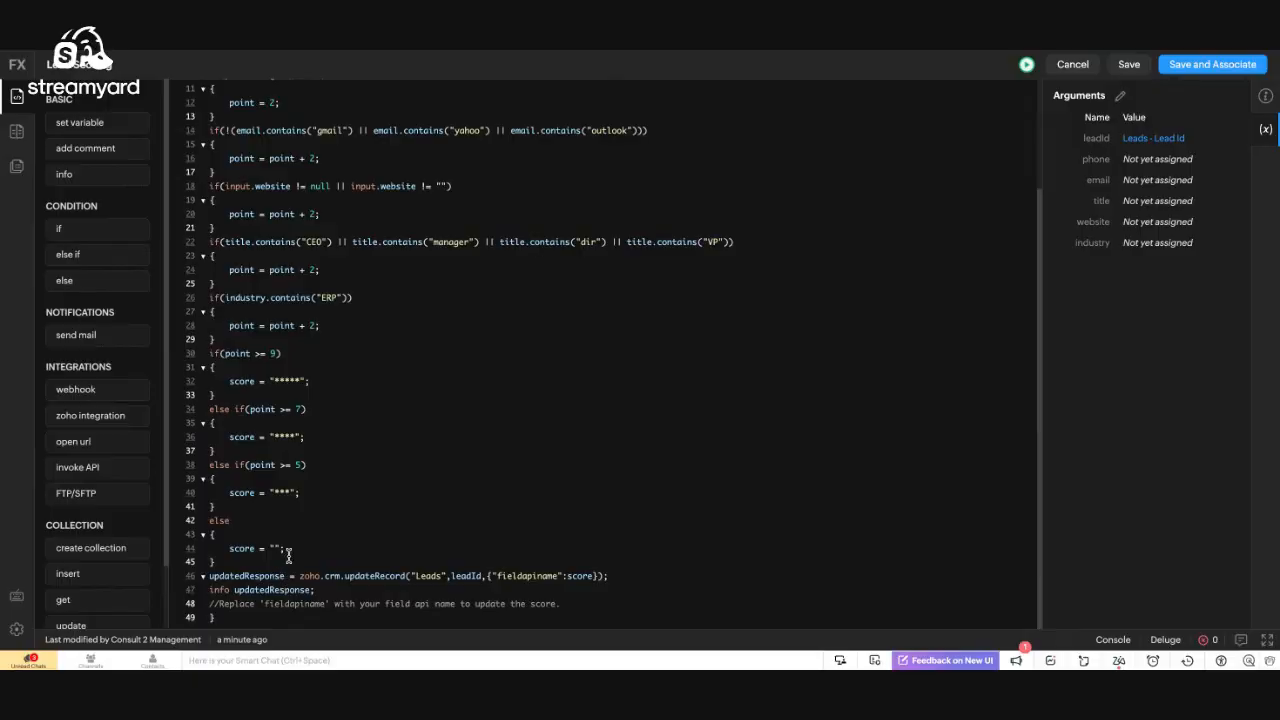
Insert a blank line between the final else block and the updateRecord call
click(261, 561)
key(Return)
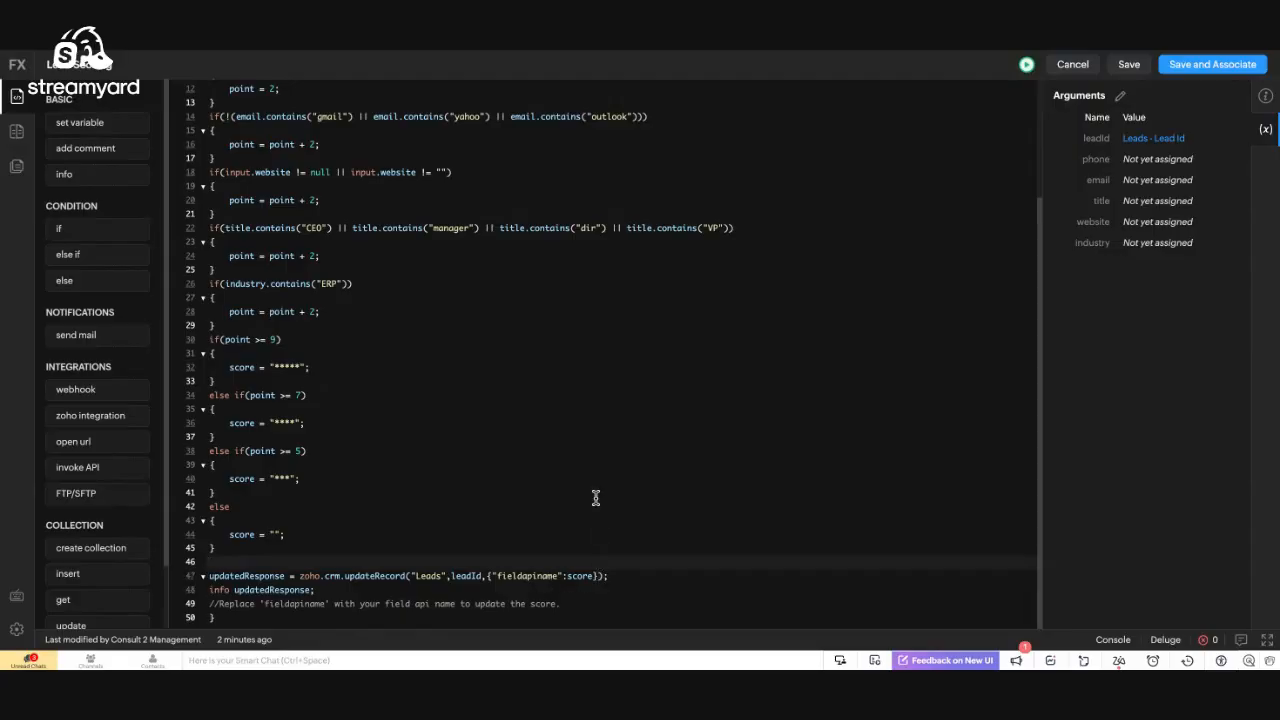
scroll(595, 497, up, 3)
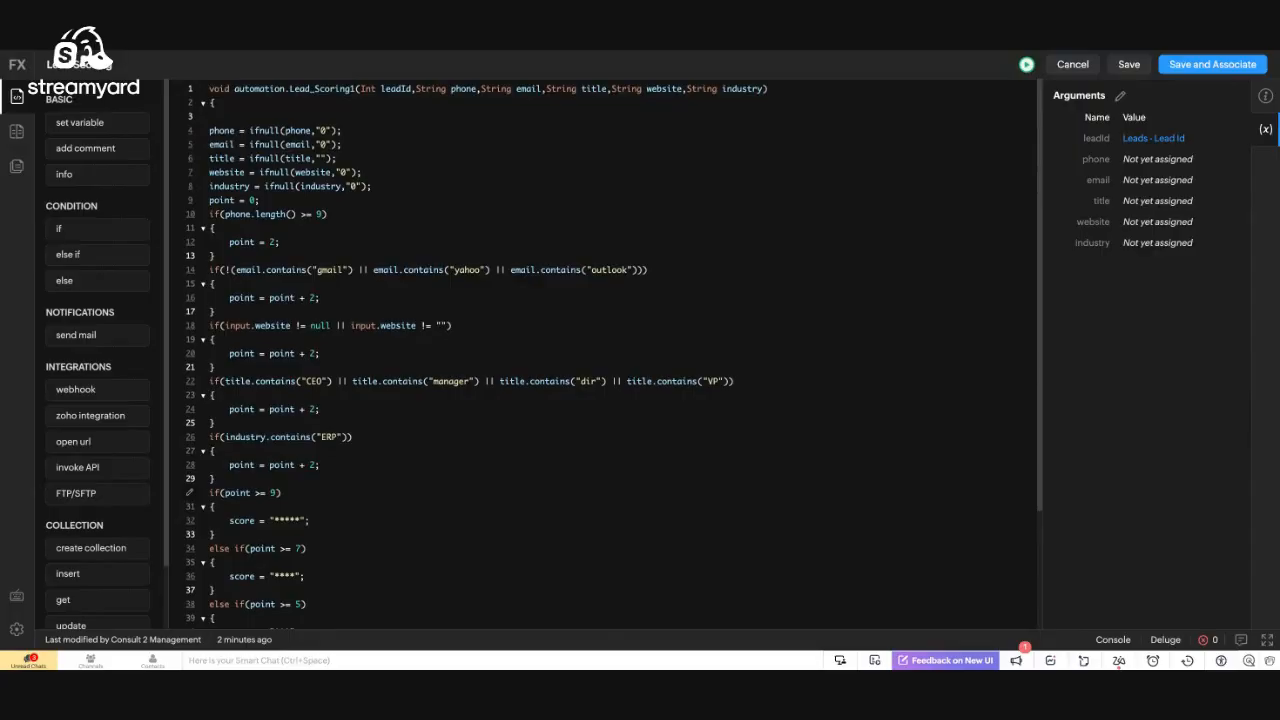
scroll(600, 350, down, 3)
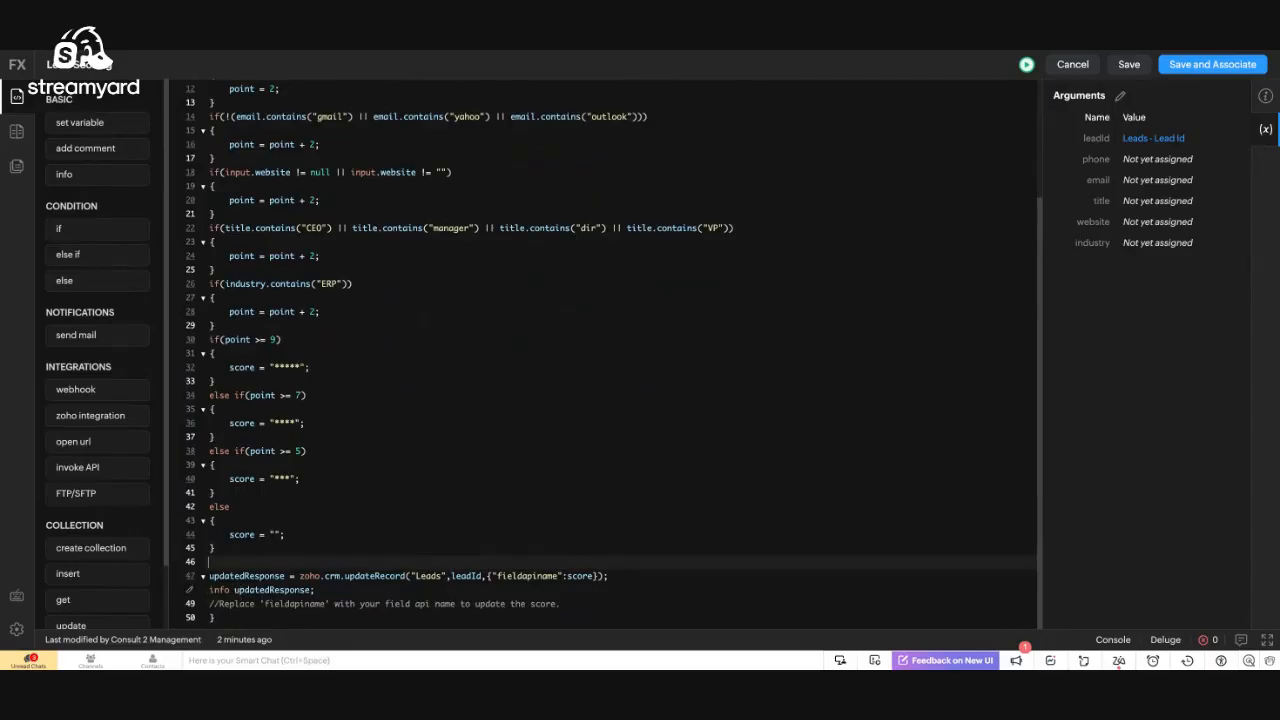
scroll(278, 460, up, 3)
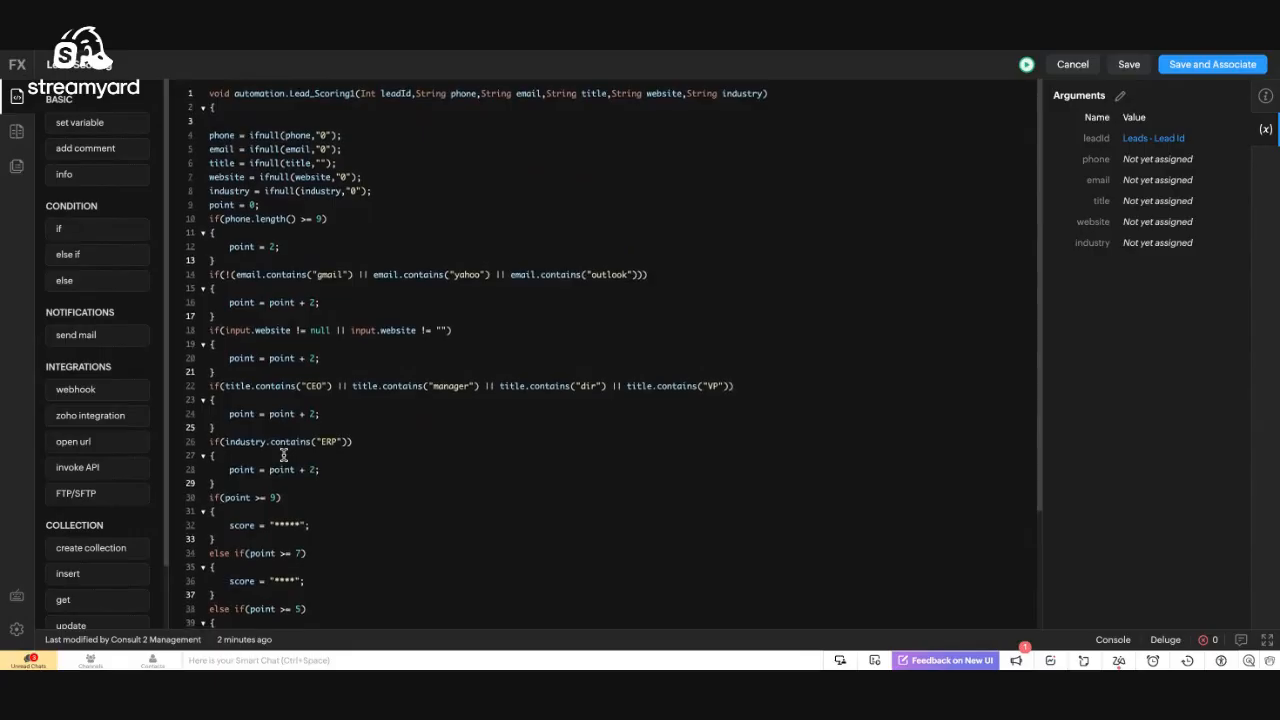
Add blank lines 3–6 between the opening brace and the phone = ifnull defaults
click(222, 118)
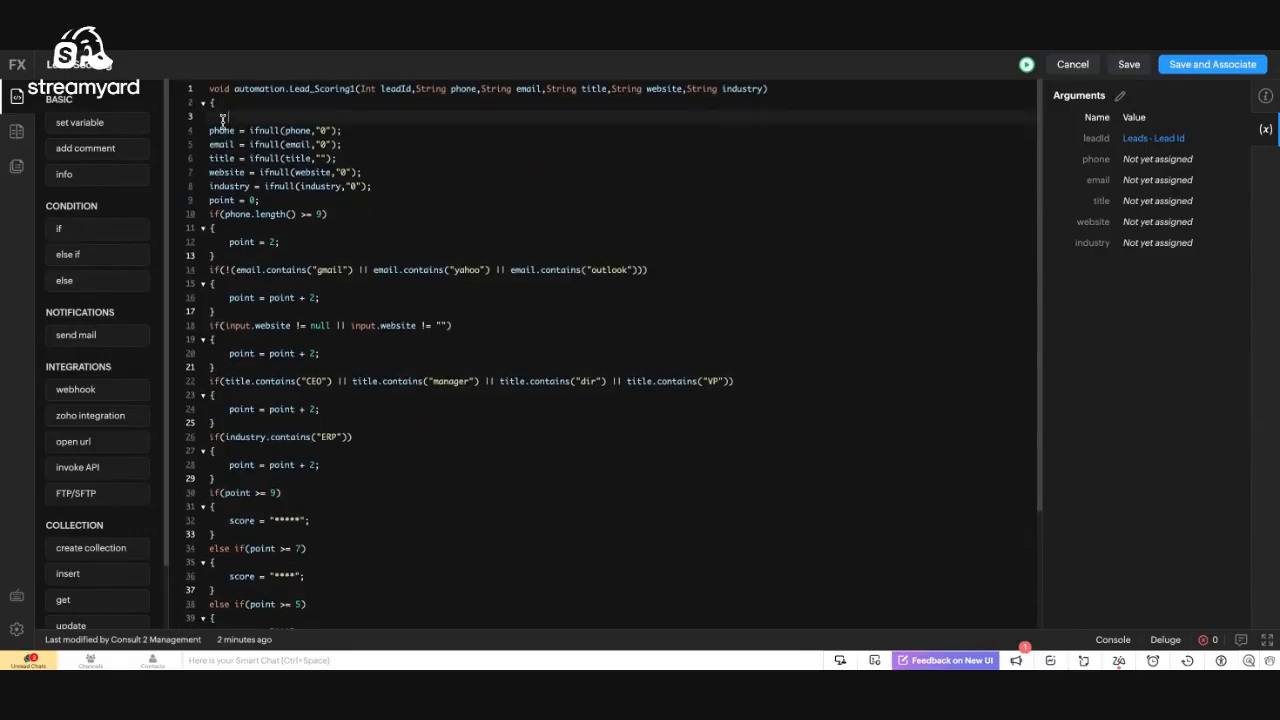
key(Return)
key(Return)
key(Up)
key(Up)
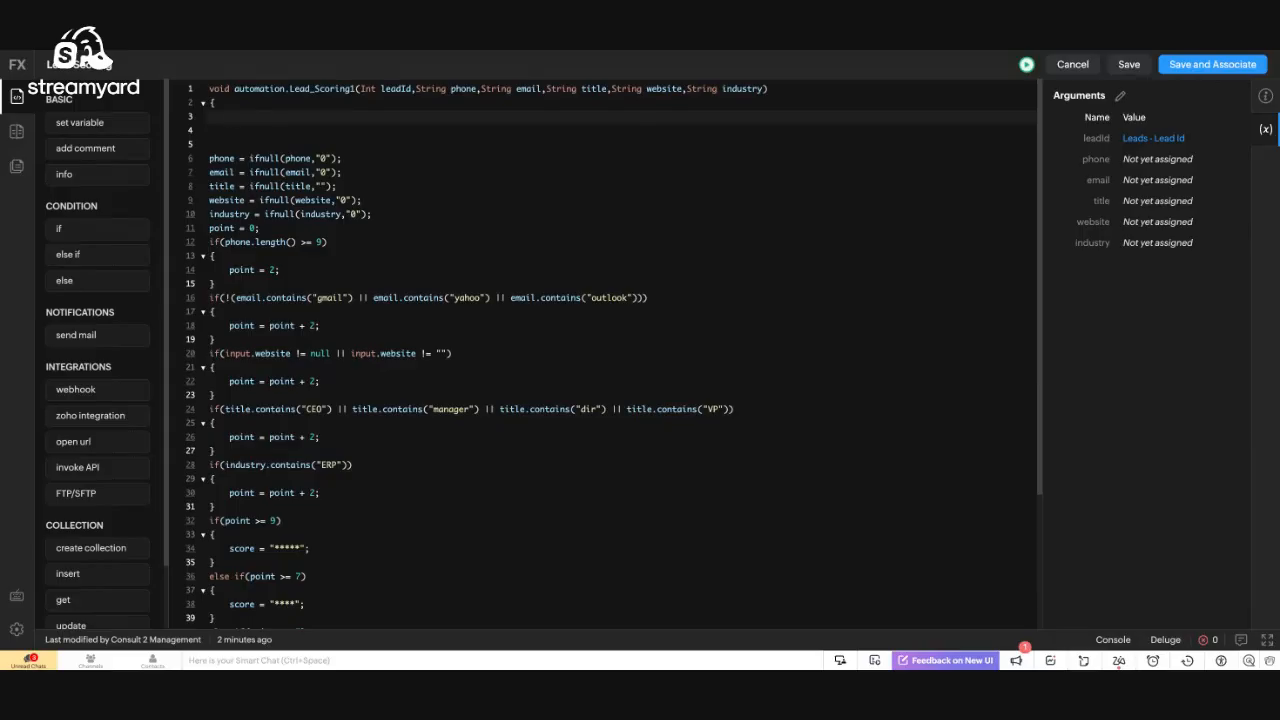
scroll(73, 370, down, 2)
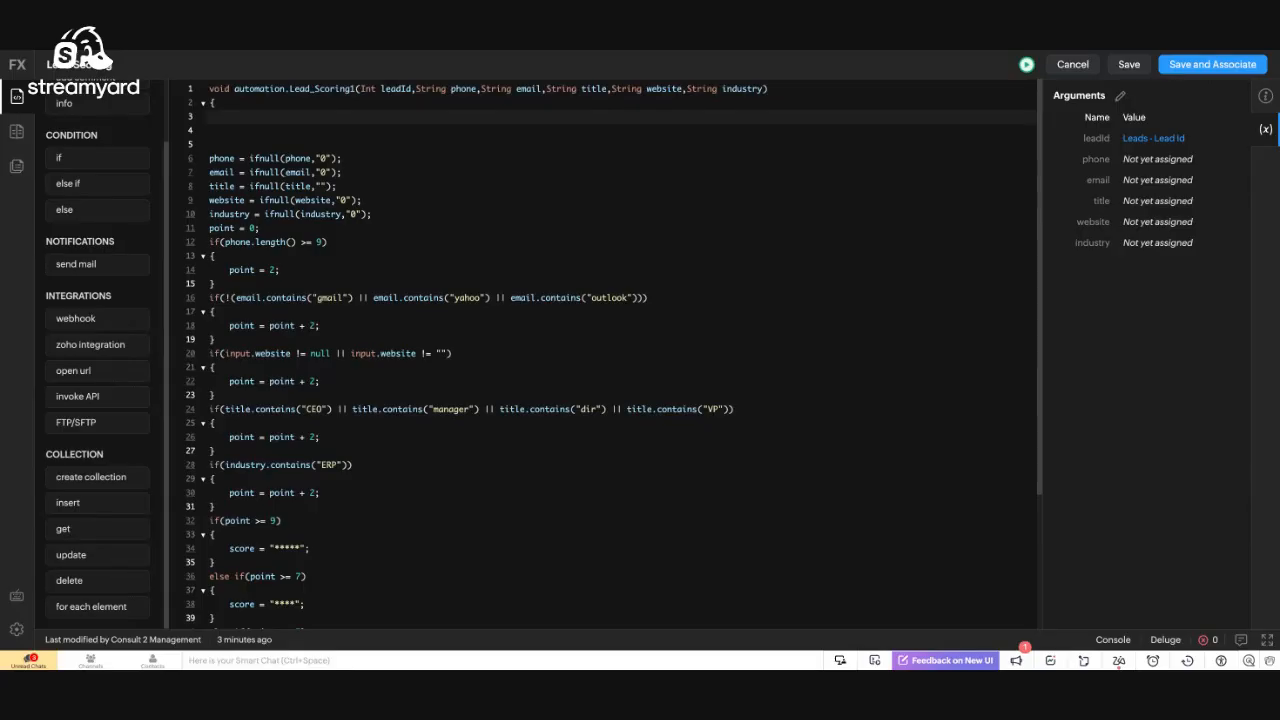
key(Return)
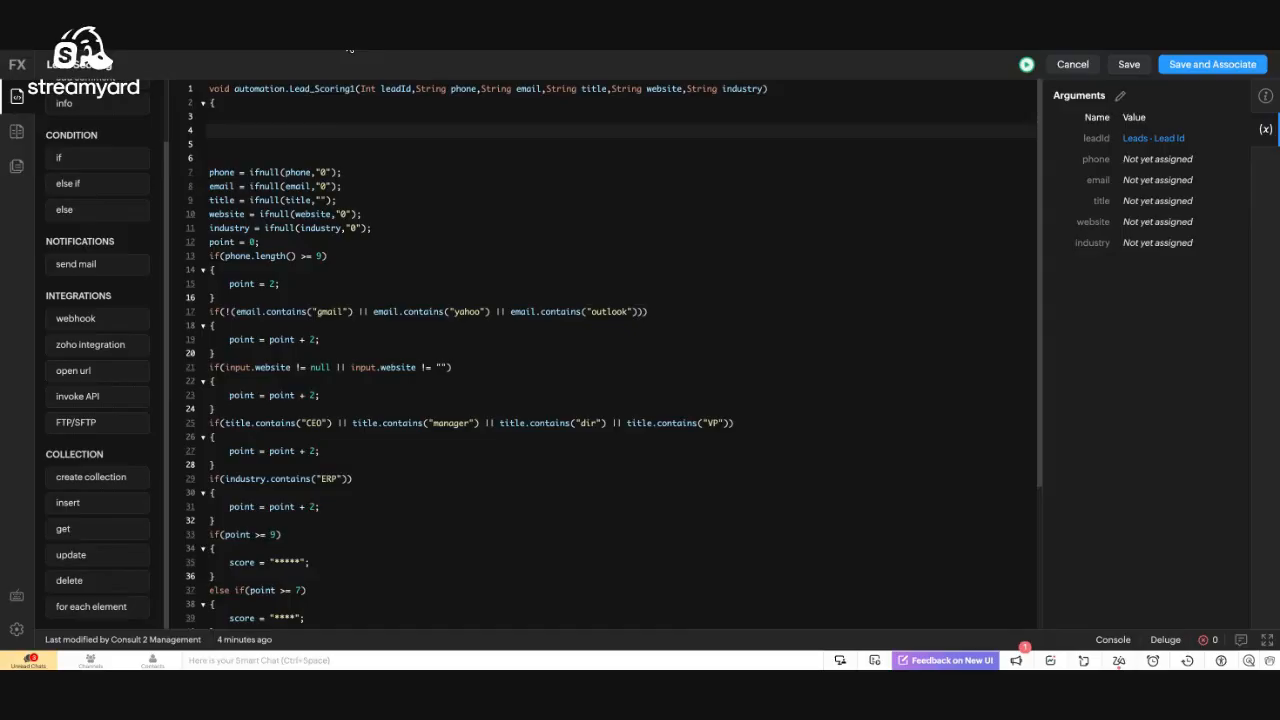
Discard the Lead Scoring function edits and unsaved Test Rule, then open NewLead Registered
click(1072, 64)
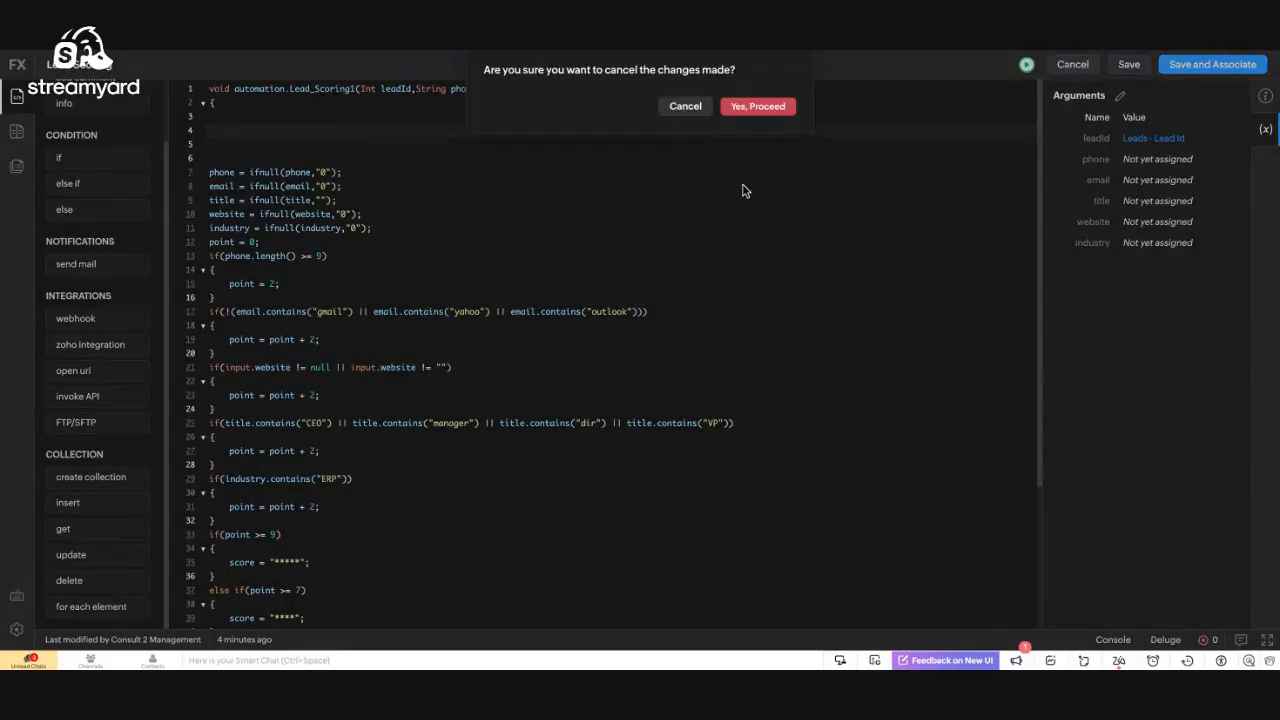
click(779, 108)
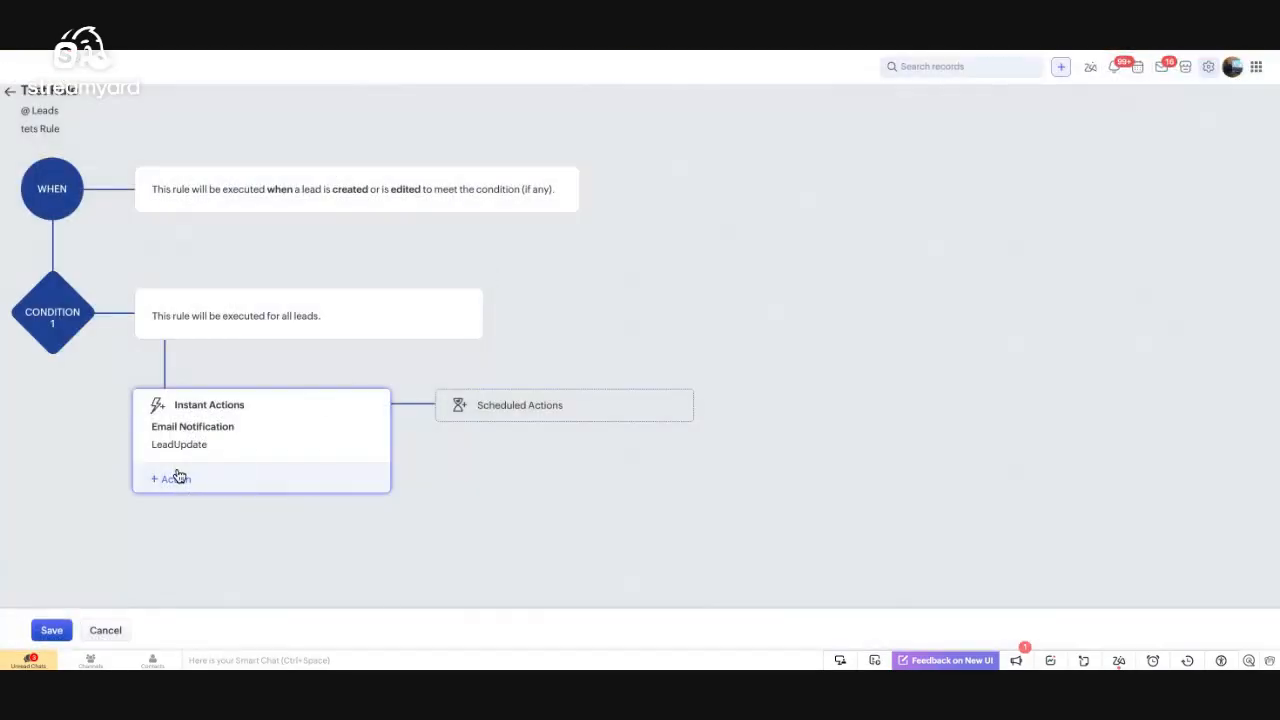
click(105, 631)
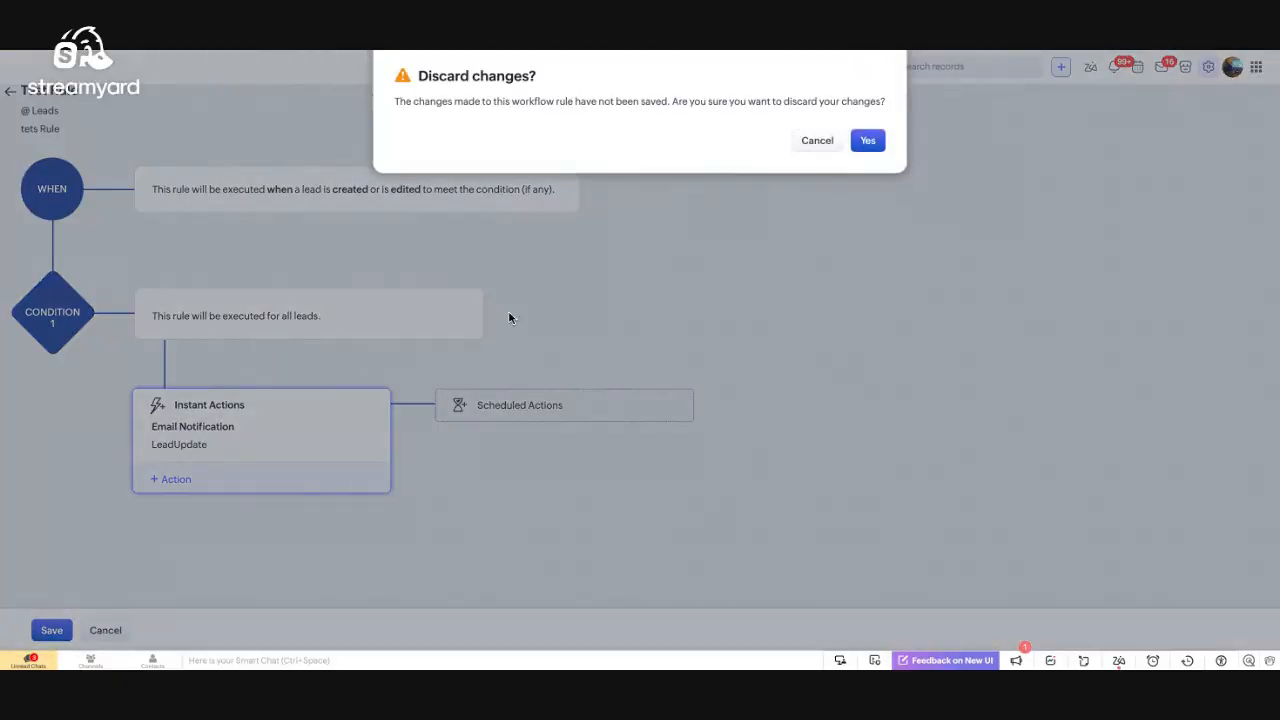
click(867, 140)
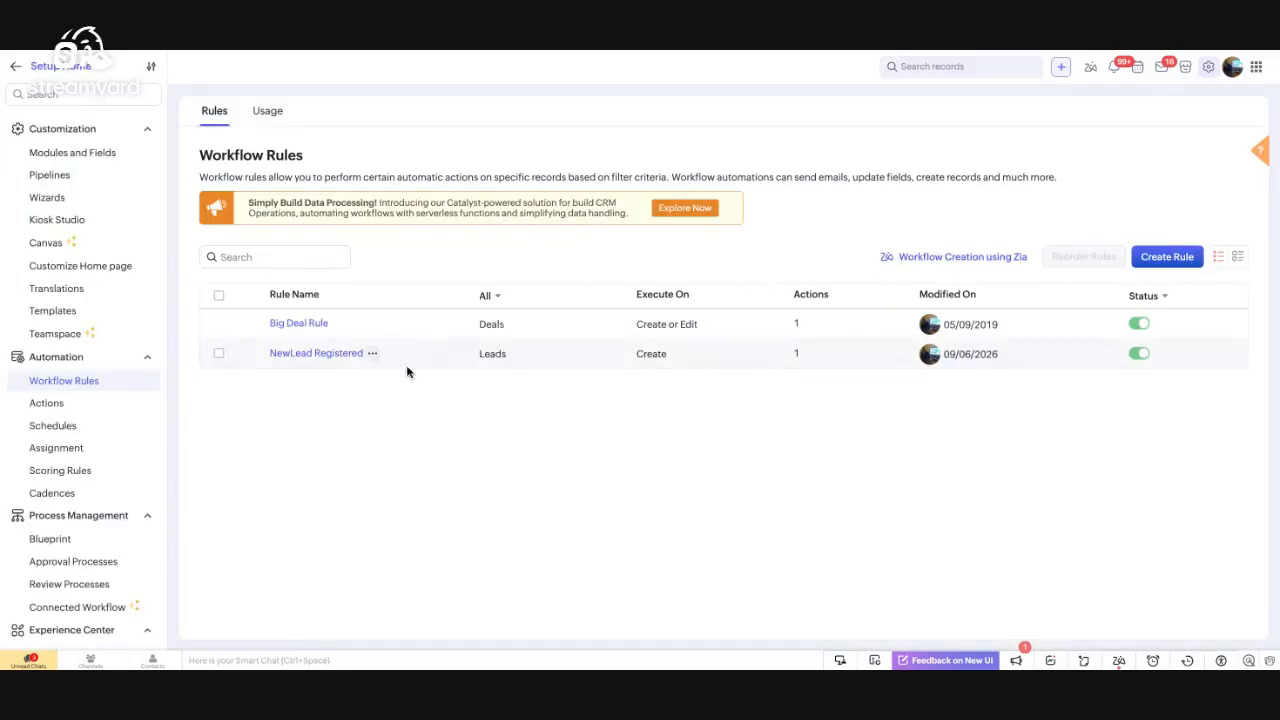
click(343, 361)
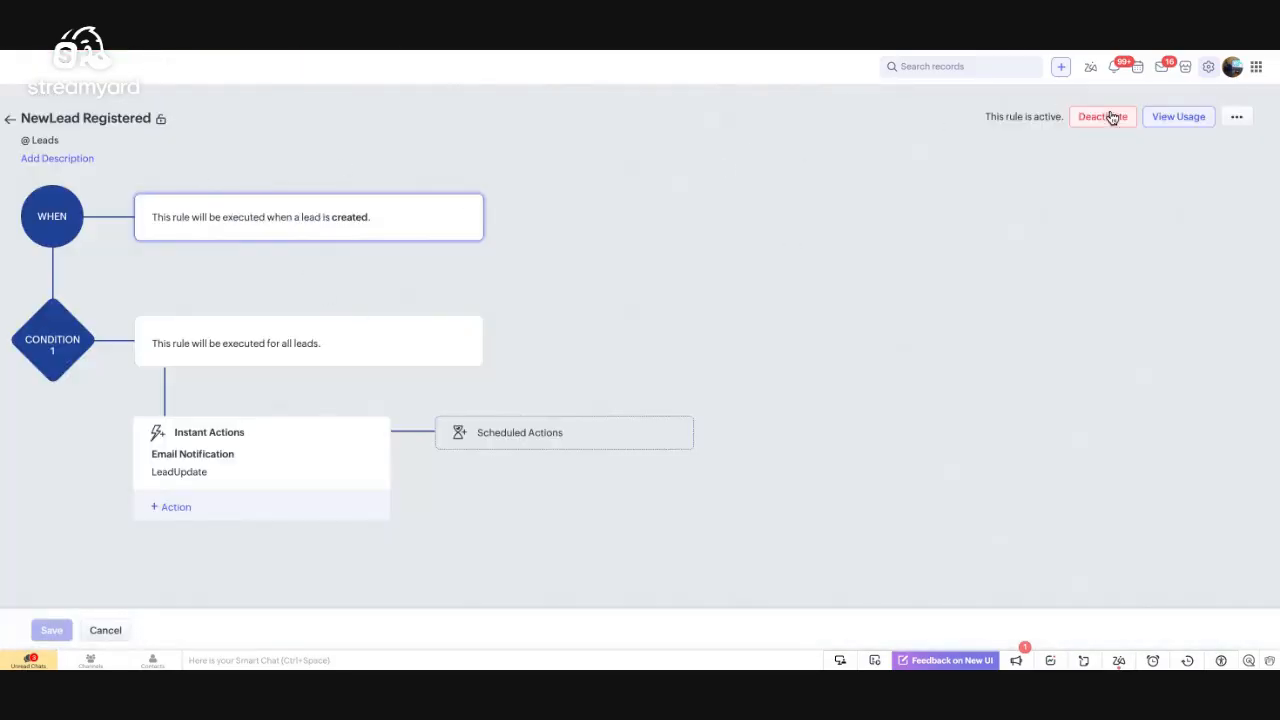
click(1178, 129)
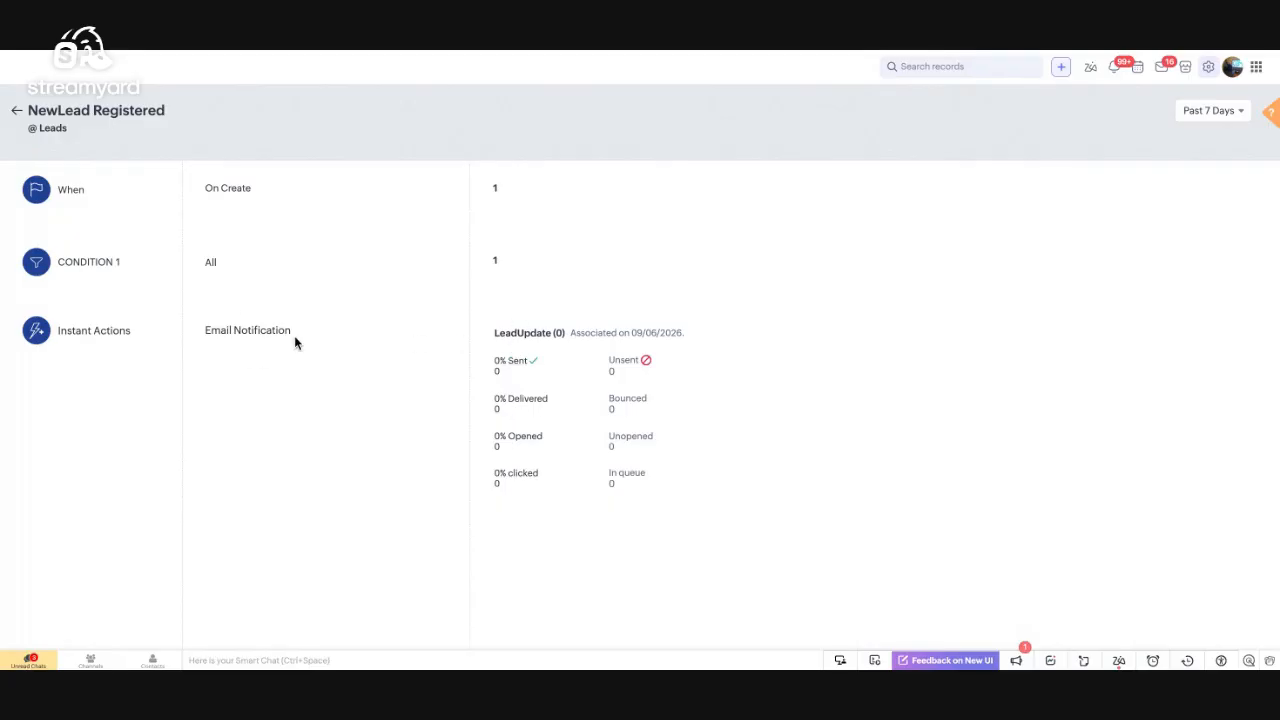
click(16, 113)
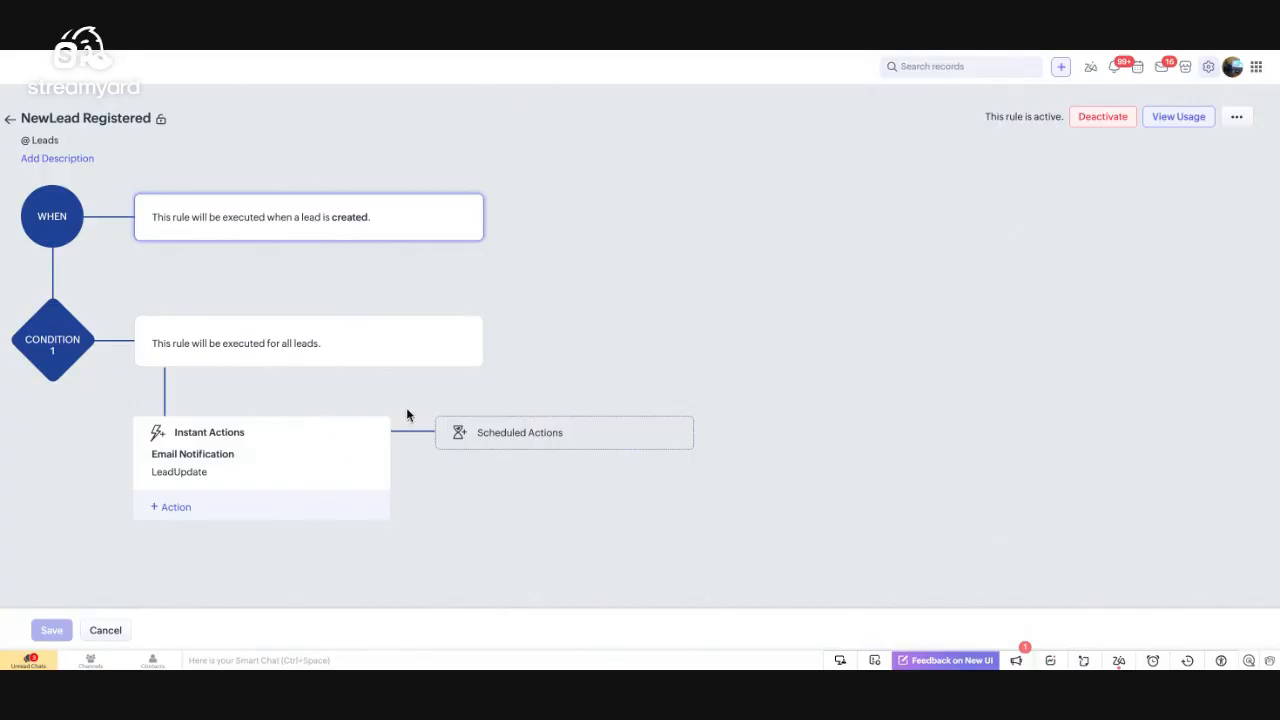
click(1173, 122)
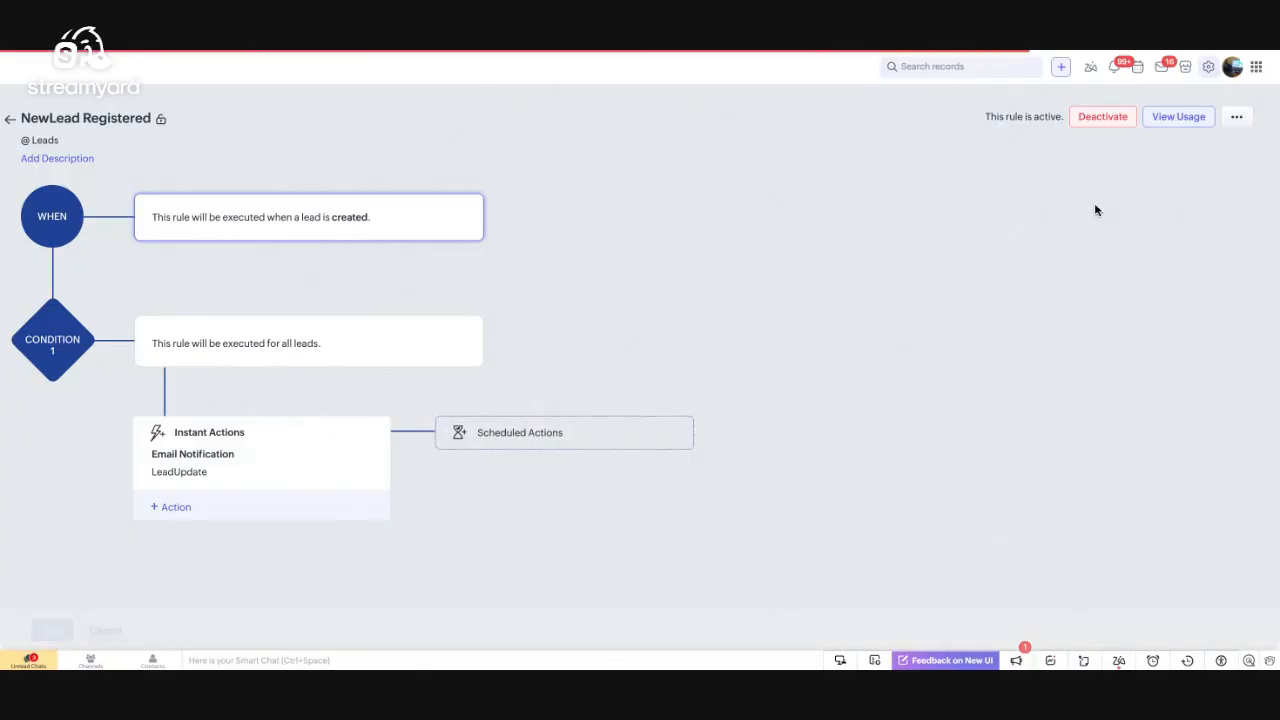
click(1199, 116)
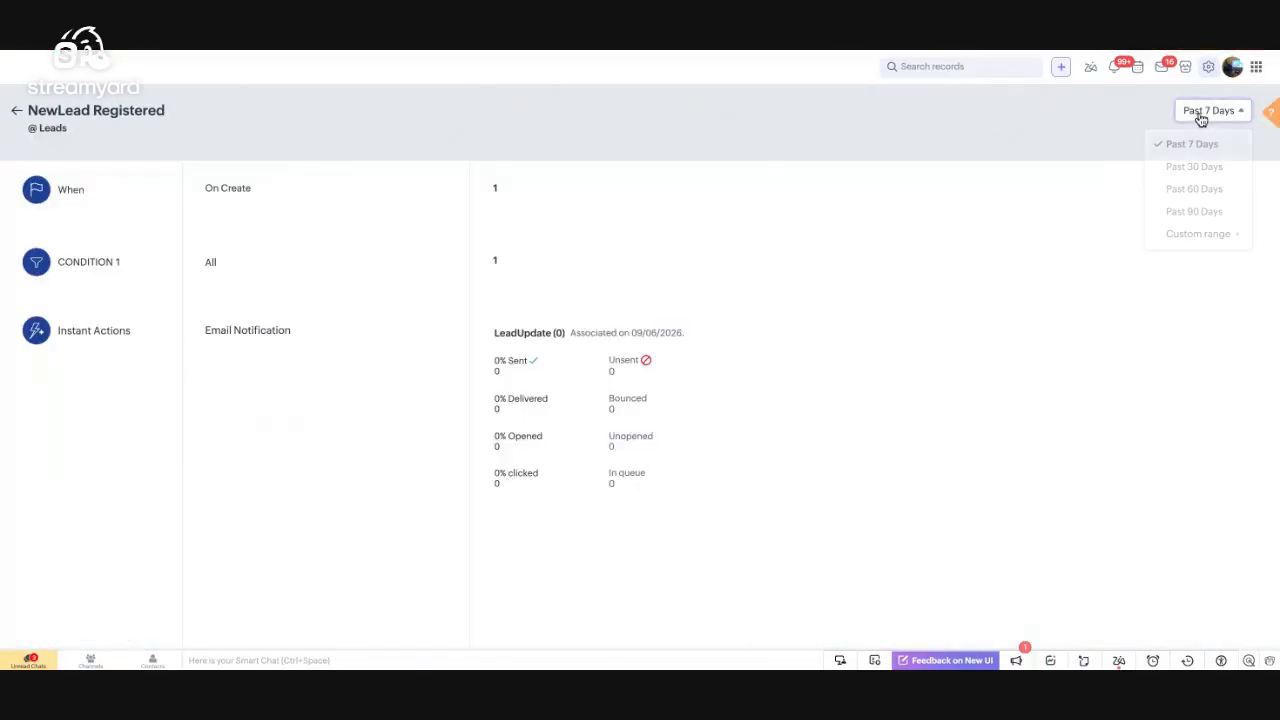
click(1180, 211)
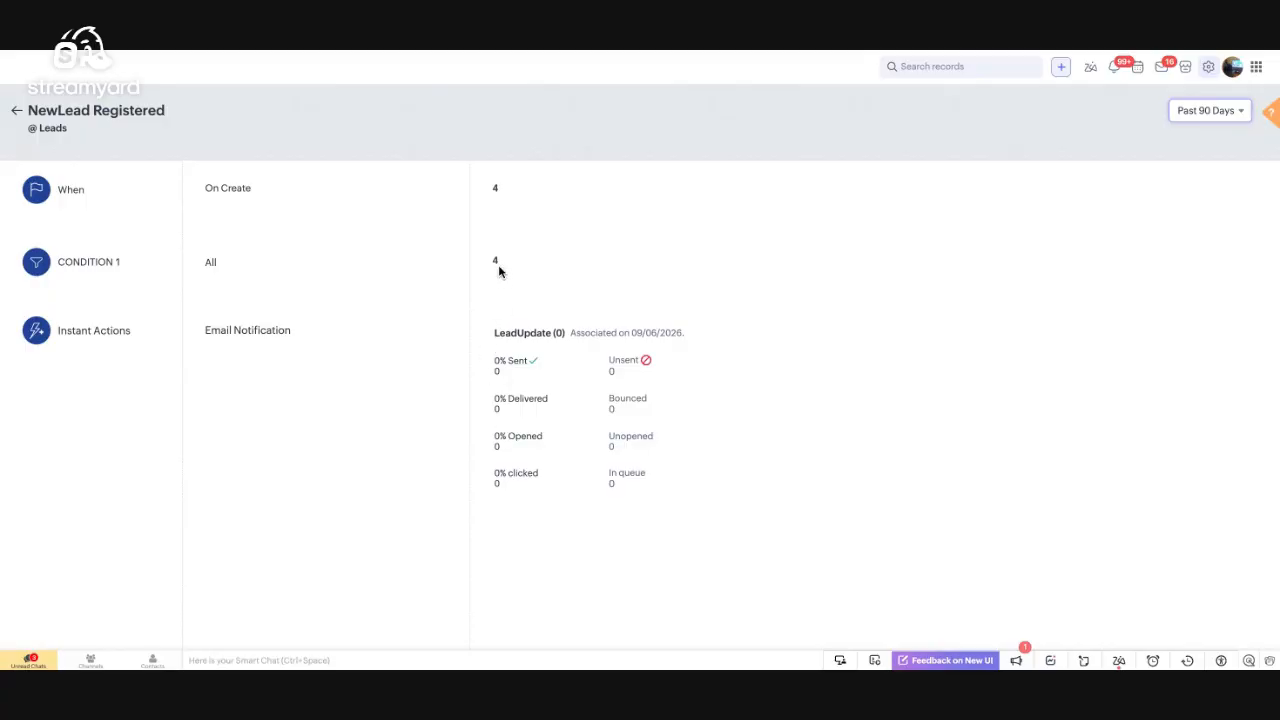
click(18, 116)
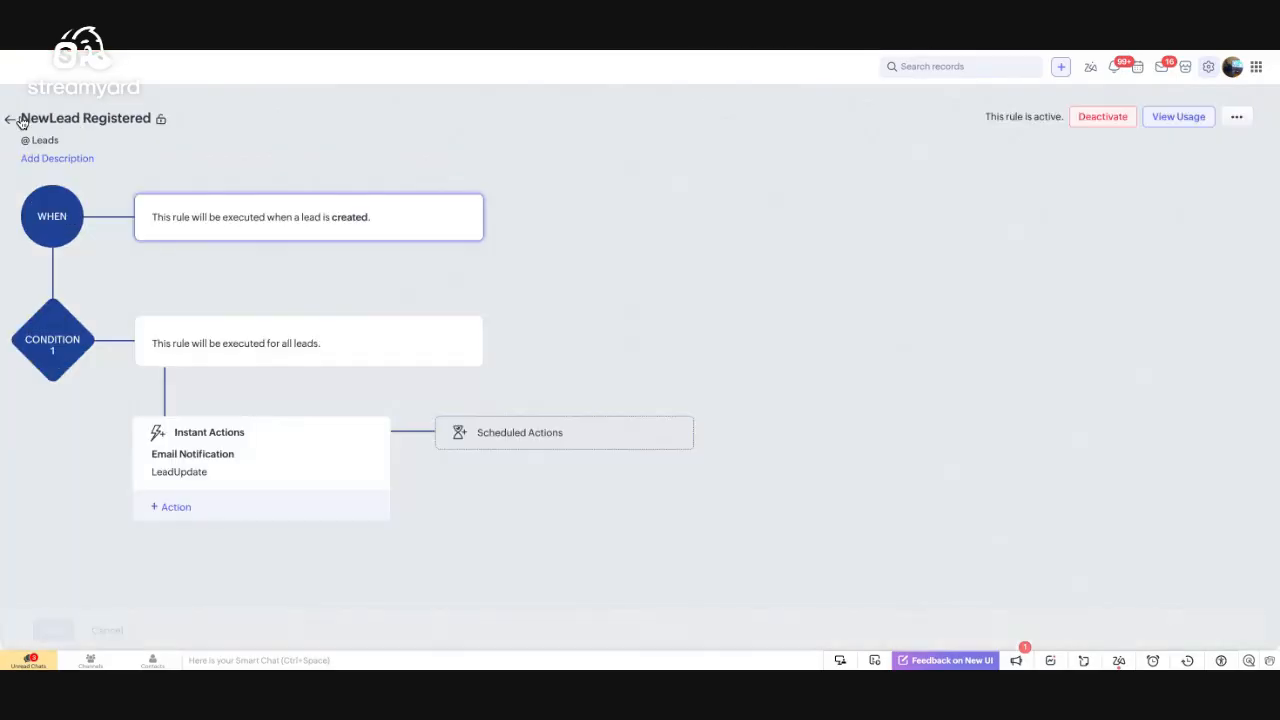